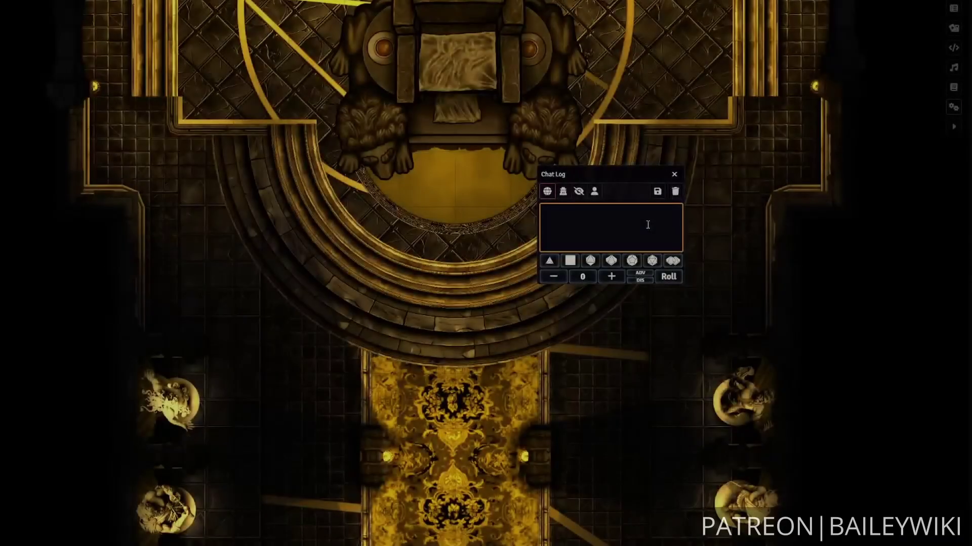
Add a d12, a d8 and a d4 to the pending chat dice roll
left_click(549, 261)
left_click(590, 261)
left_click(631, 261)
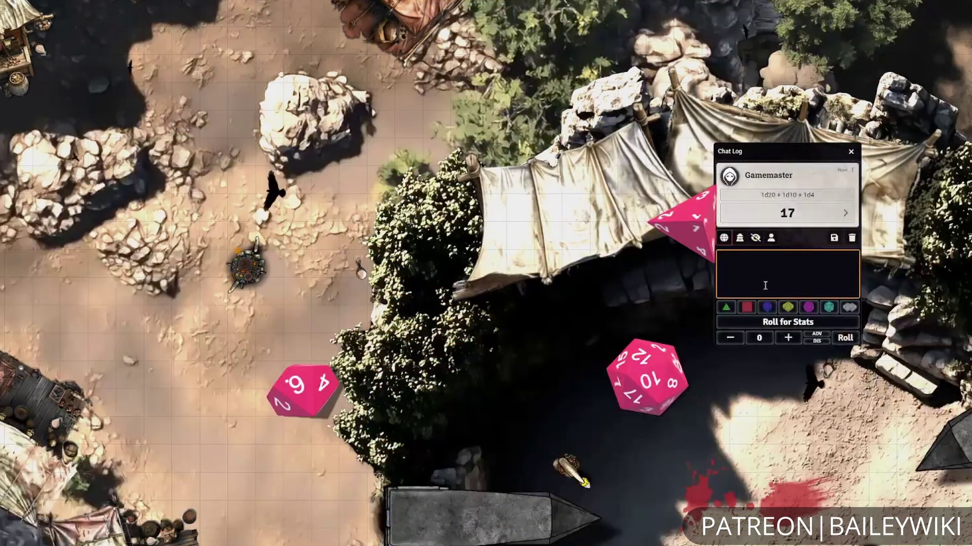
Make the 4d6dl stats roll, then roll four Fate dice with a +2 modifier
type("/r 4d6dl")
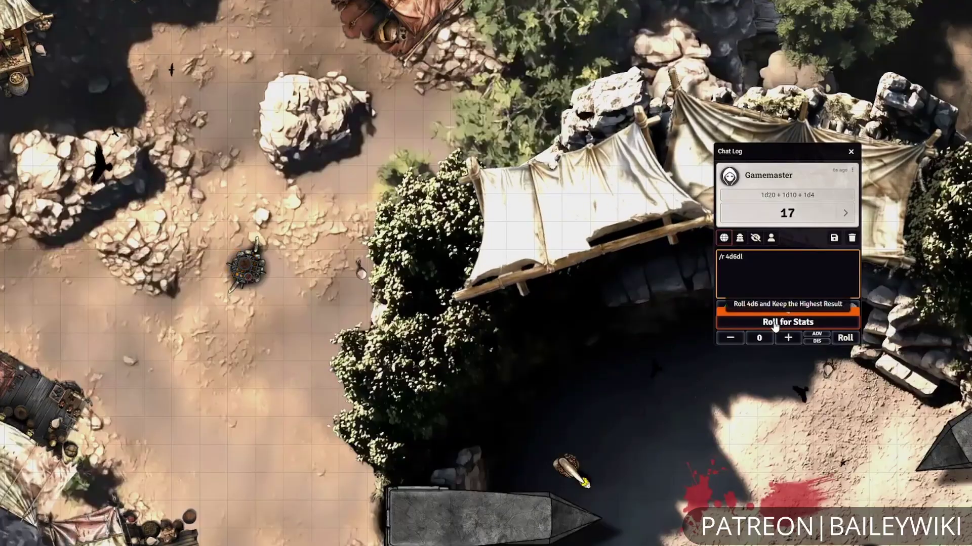
left_click(845, 337)
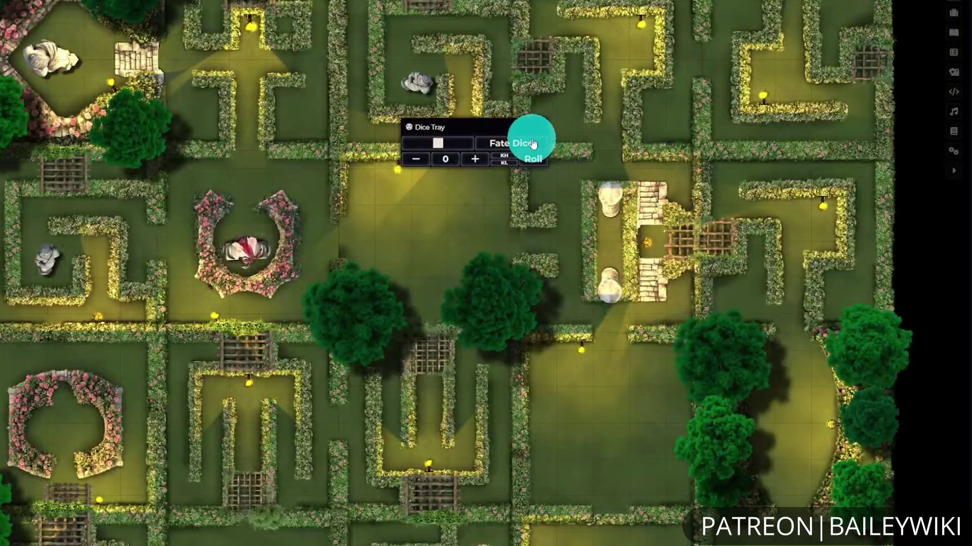
left_click(532, 143)
left_click(532, 144)
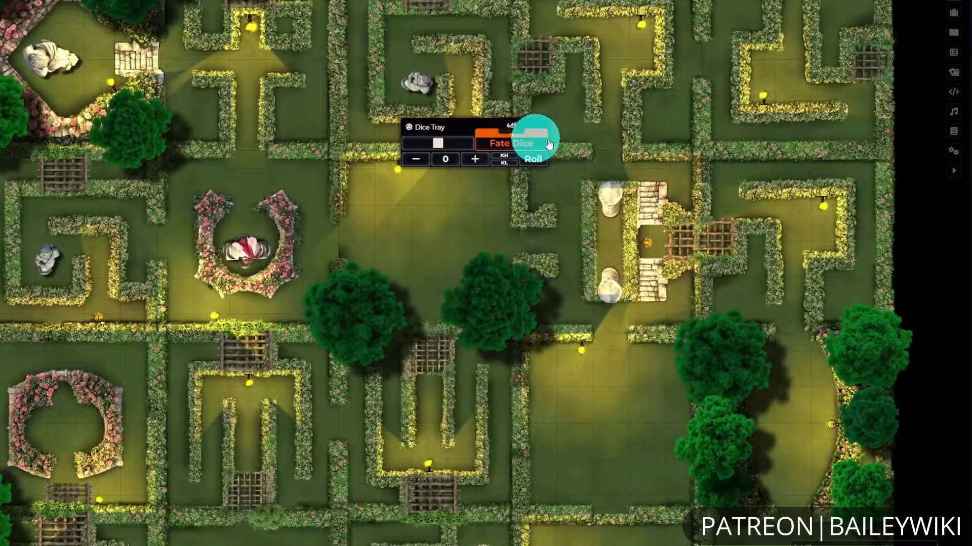
left_click(538, 162)
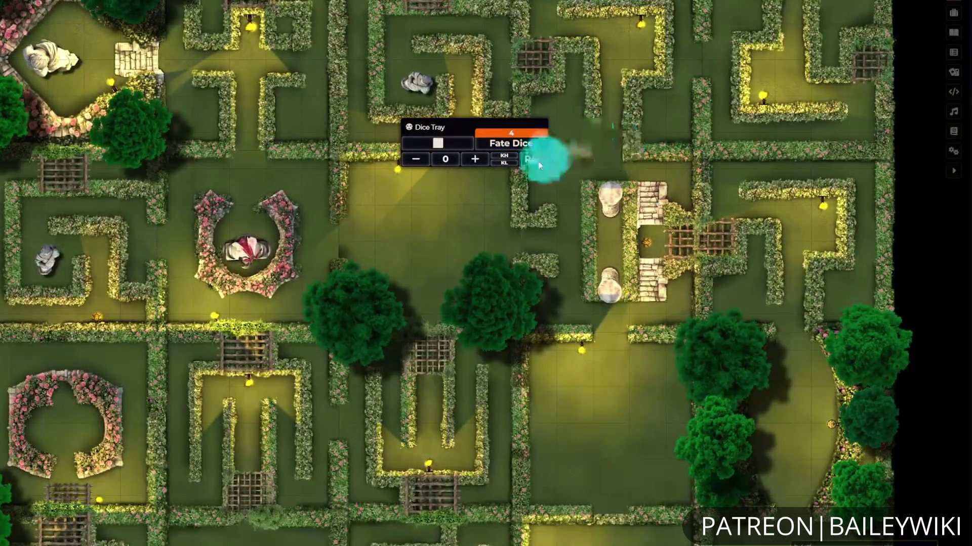
left_click(475, 159)
left_click(475, 159)
left_click(725, 135)
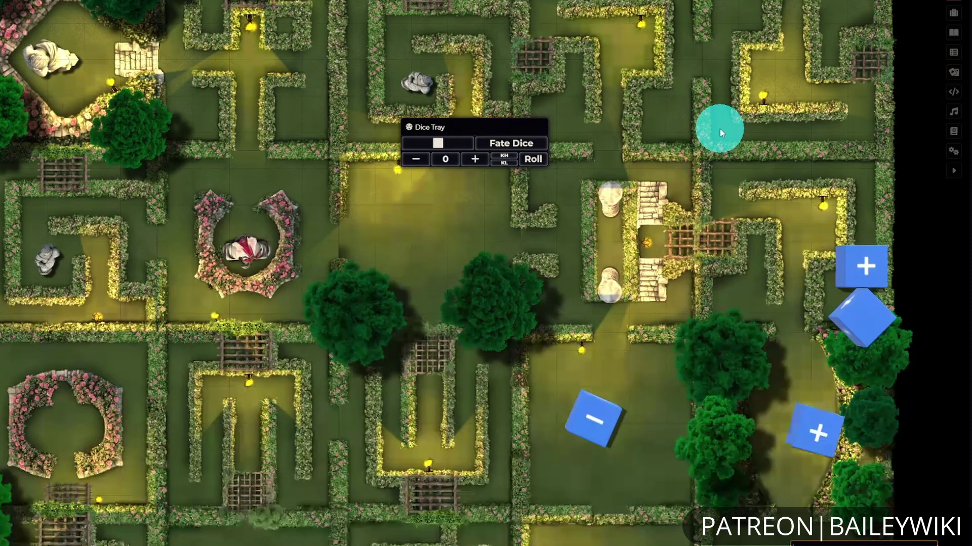
Roll four plain Fate dice onto the maze map
left_click(524, 144)
left_click(524, 145)
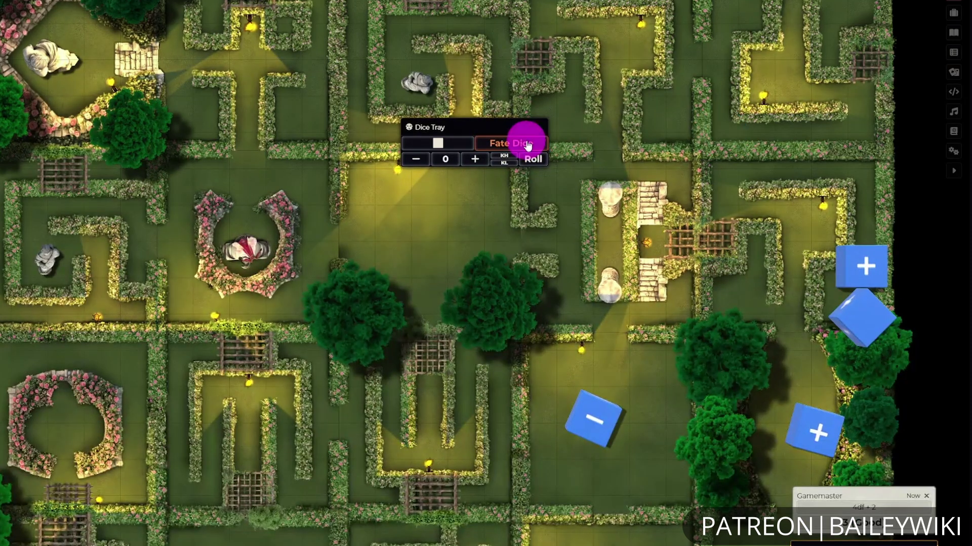
left_click(526, 142)
left_click(526, 143)
left_click(538, 160)
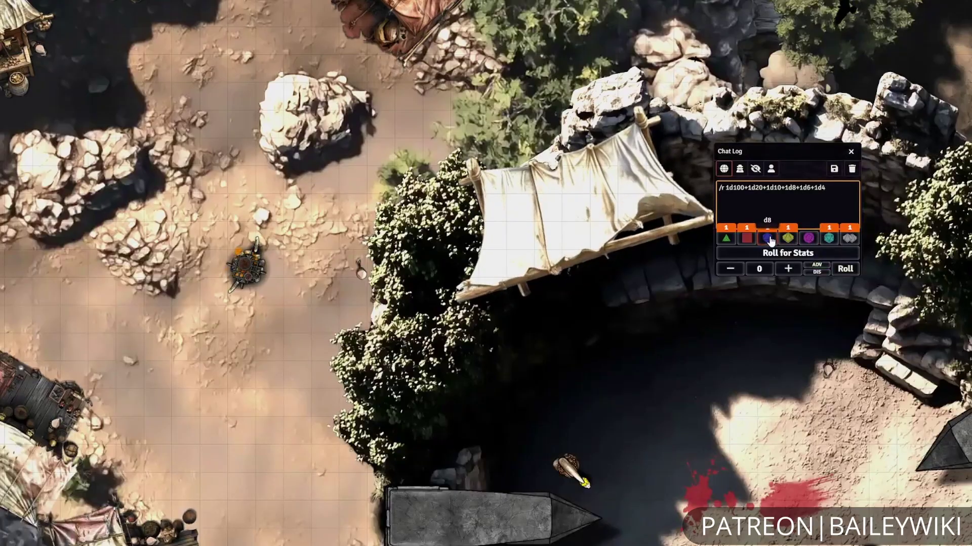
Remove the d6 and d100 from the formula, roll the remaining dice, and add a die to the tray pool
right_click(746, 238)
right_click(849, 238)
left_click(845, 269)
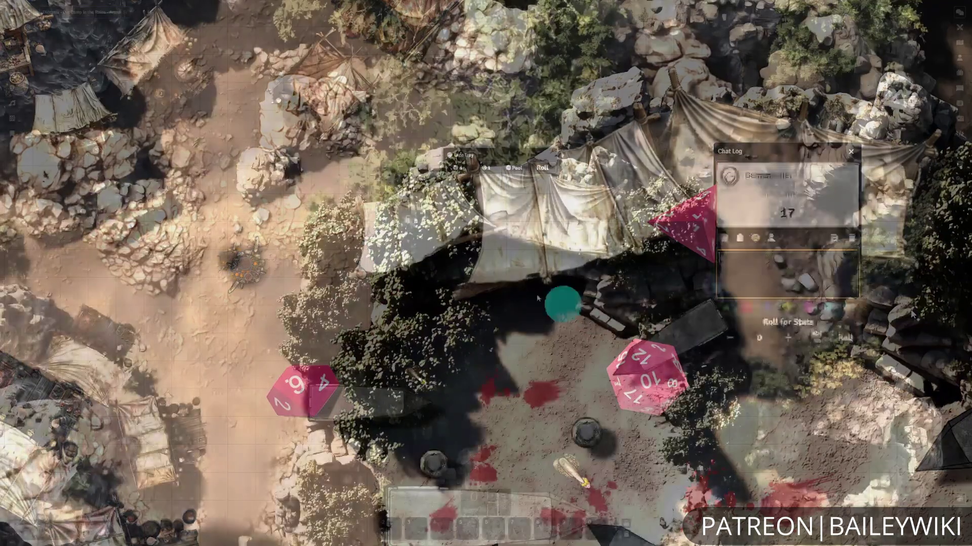
left_click(464, 173)
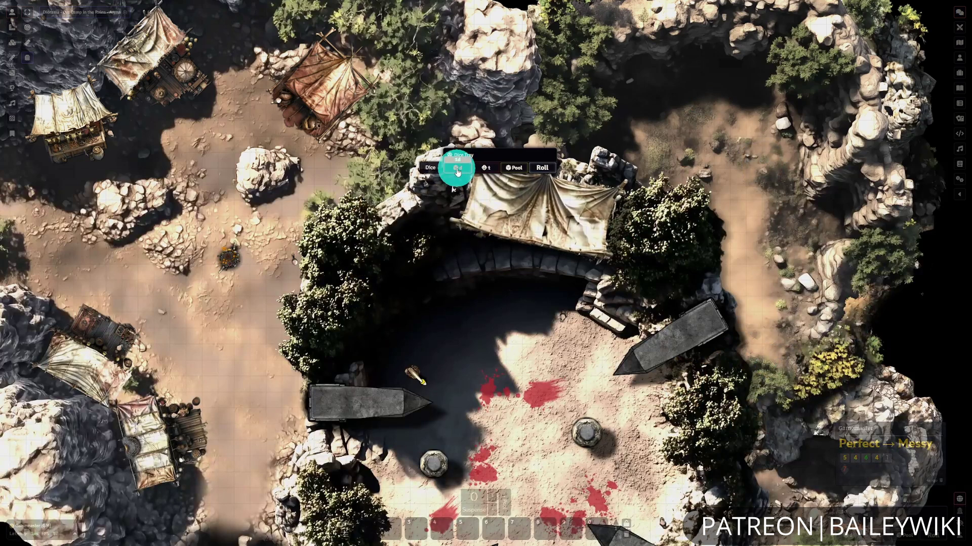
Roll a dice-and-thorns pool, then roll a pool of four plain dice
left_click(481, 171)
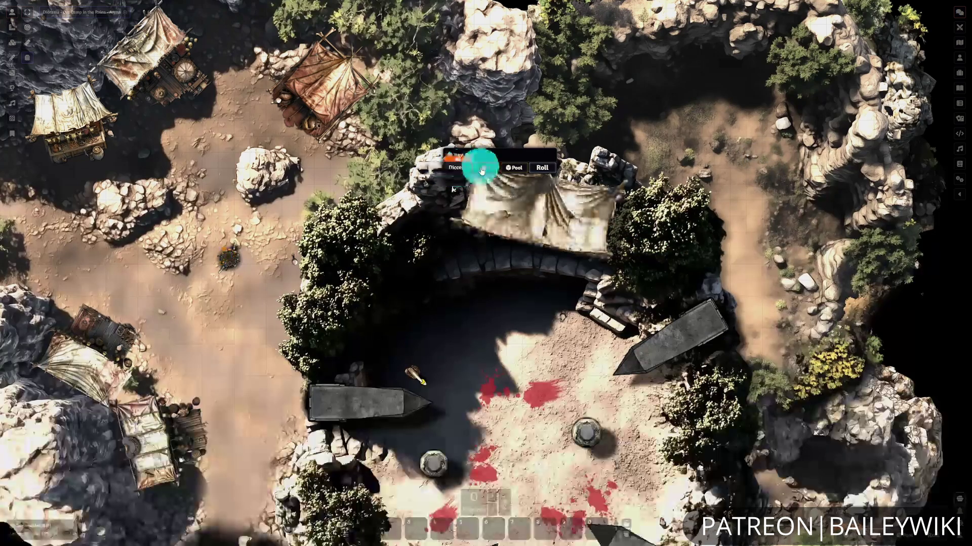
left_click(481, 170)
left_click(553, 174)
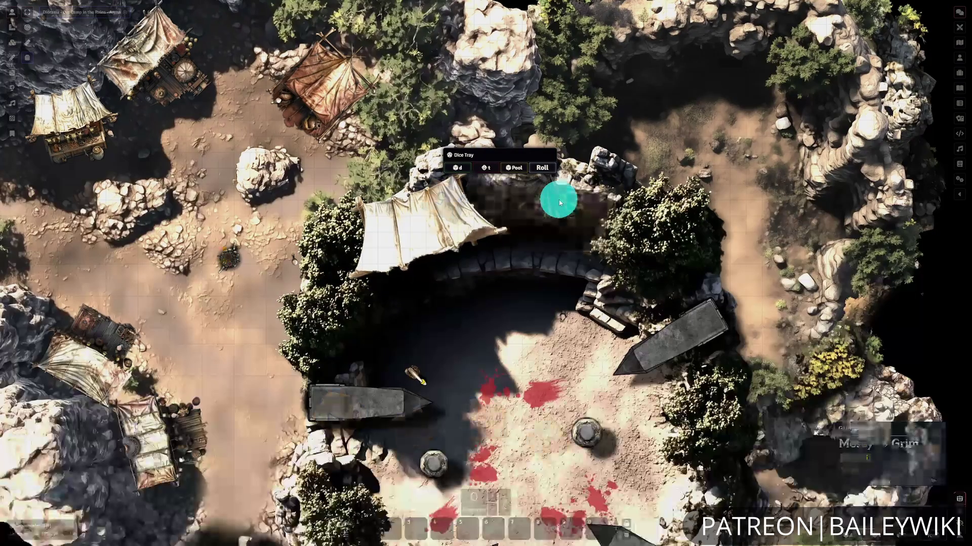
left_click(460, 168)
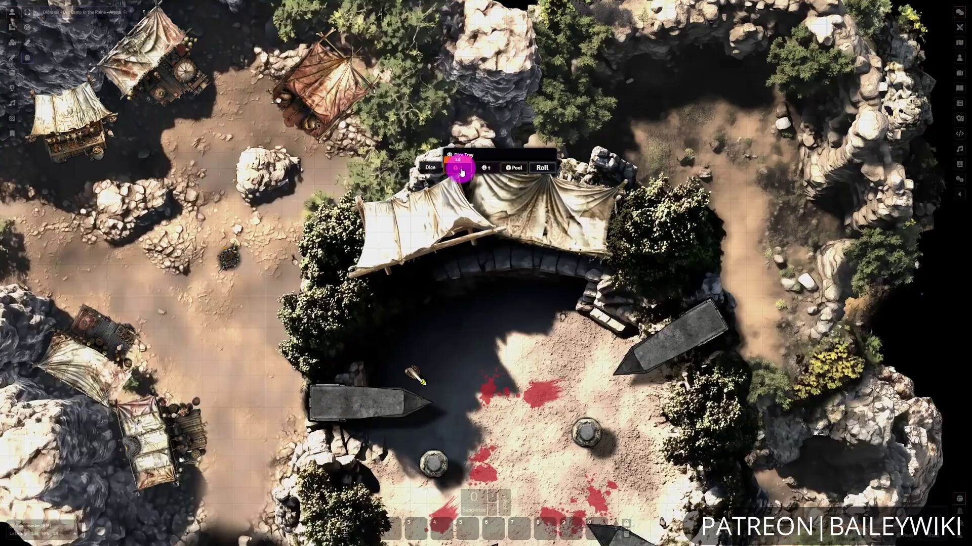
left_click(542, 167)
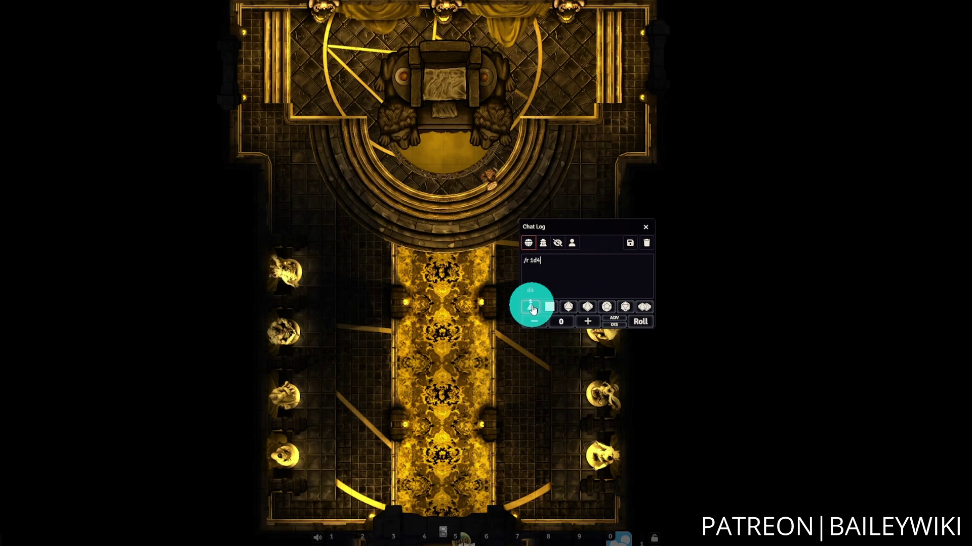
Add a d6 to the chat roll, then remove the d6 and d4, emptying it
left_click(550, 306)
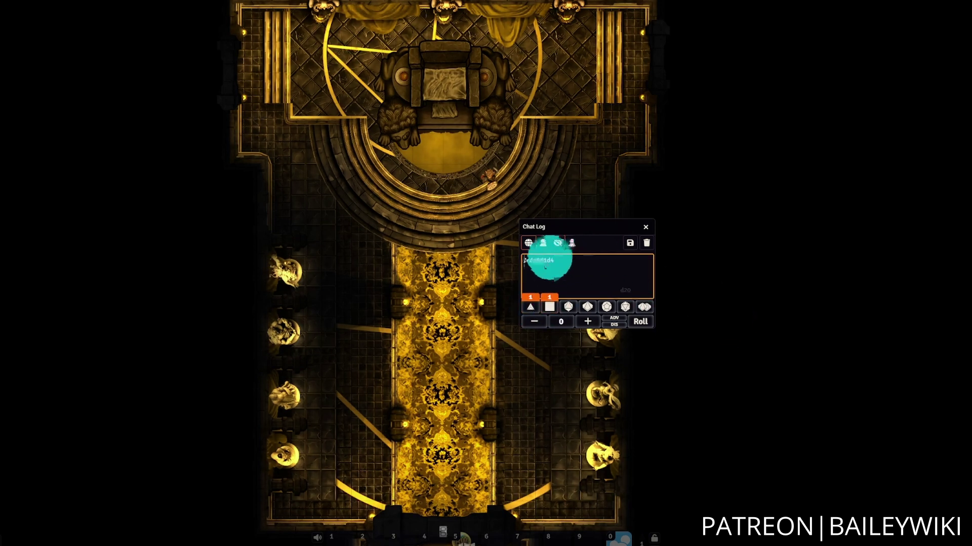
right_click(549, 306)
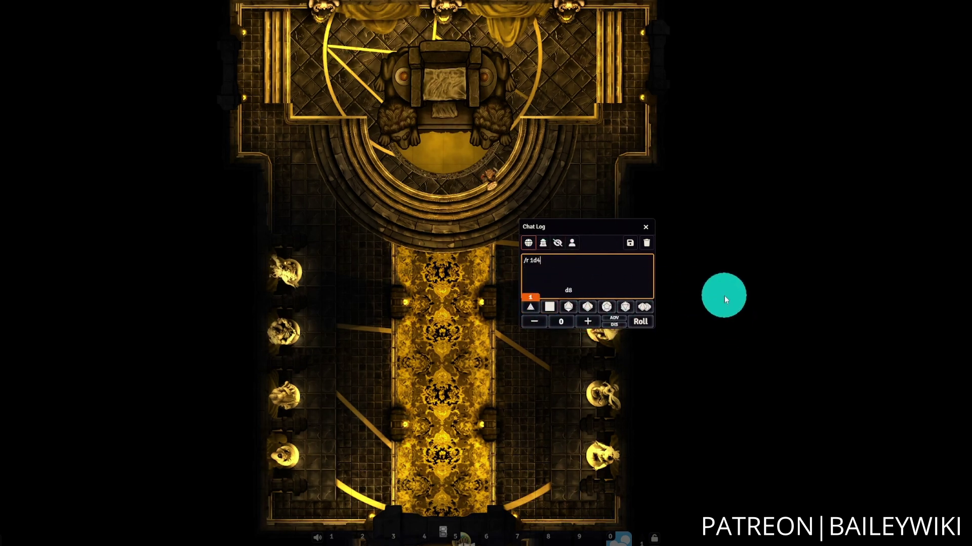
right_click(532, 311)
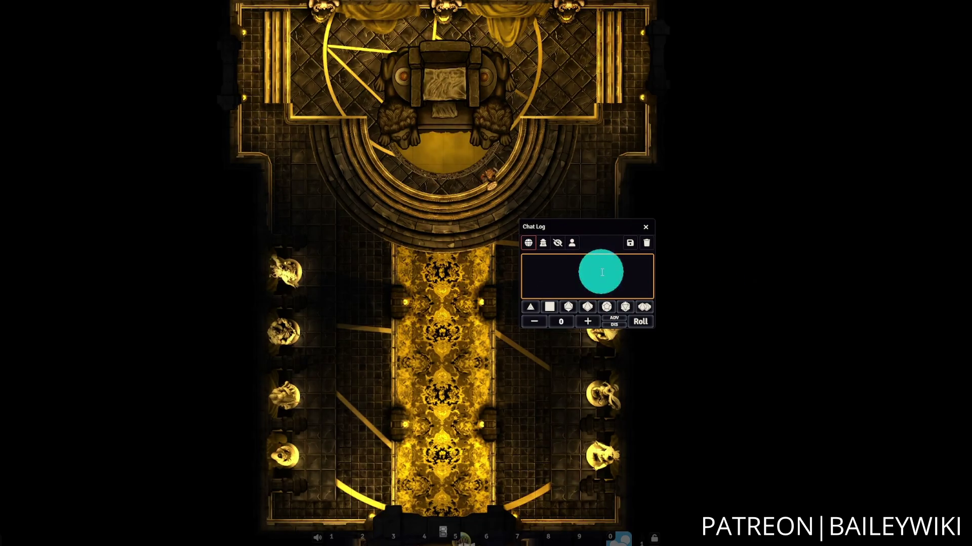
Send the chat command '/r 1d6'
type("/r 1d")
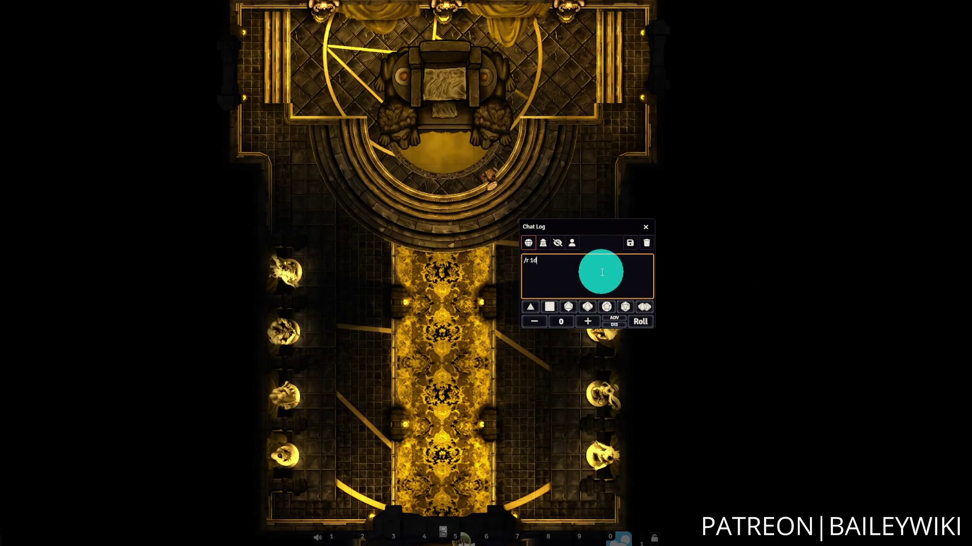
type("54+1d6")
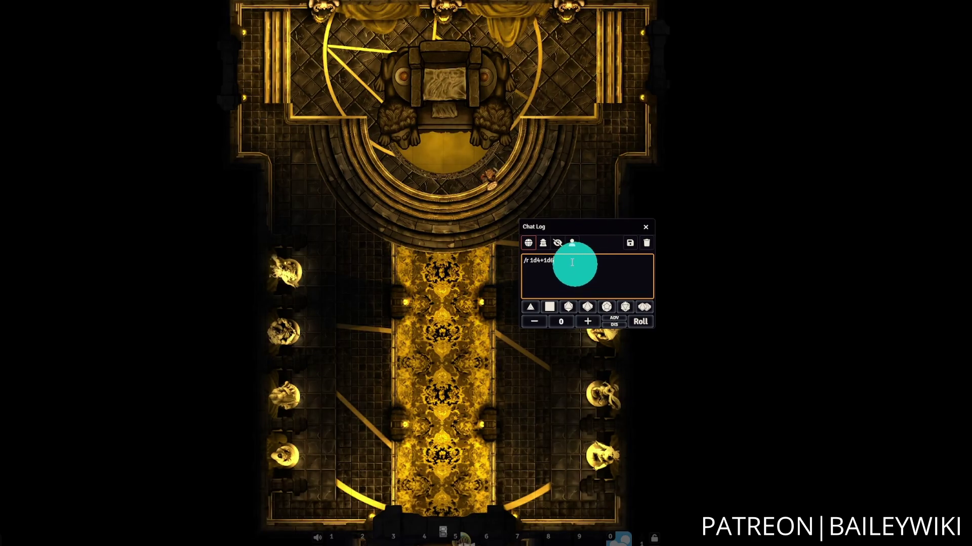
key("BackSpace")
key("BackSpace")
key("BackSpace")
key("BackSpace")
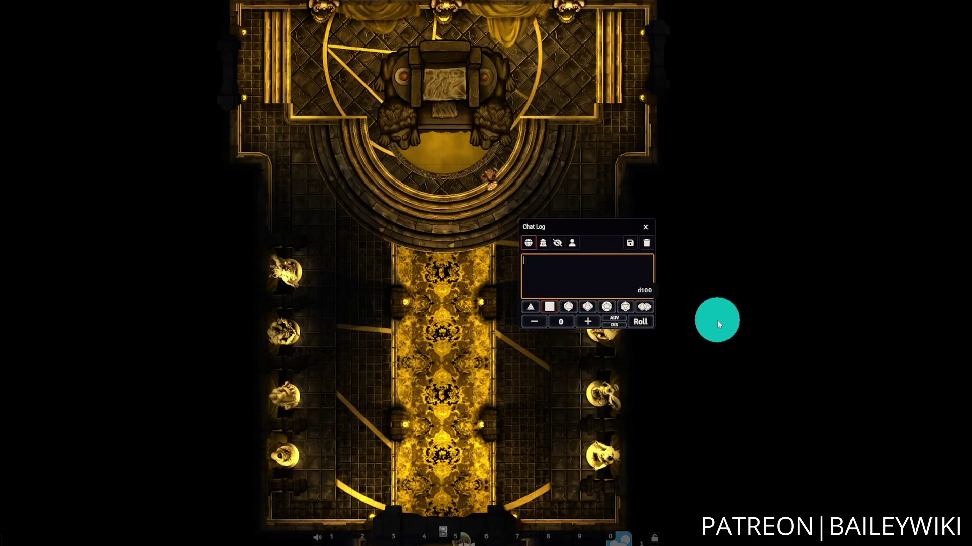
type("/r 1d6")
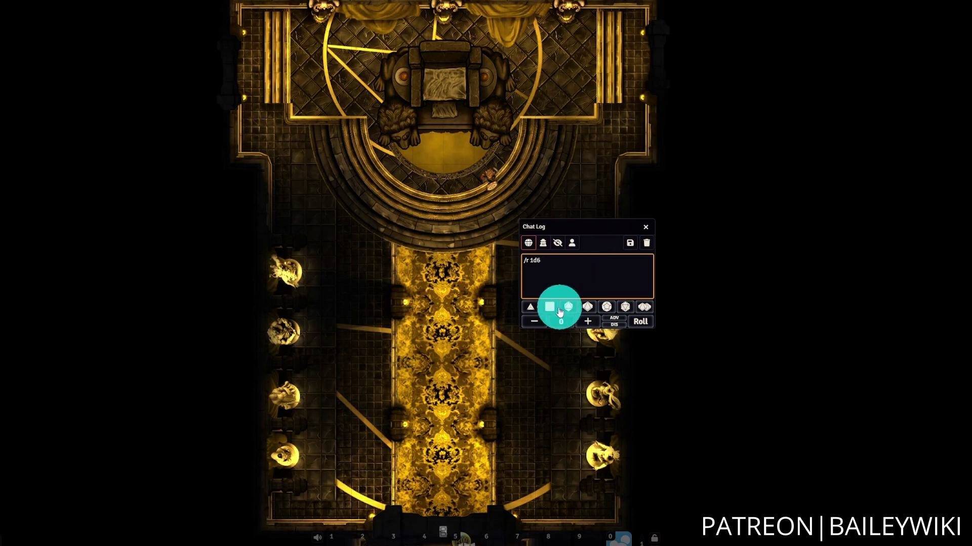
key("Return")
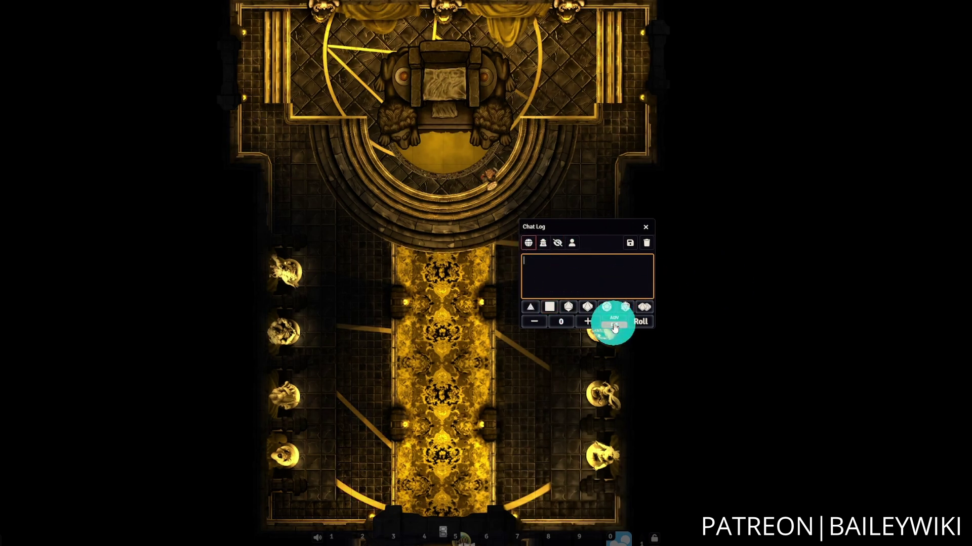
Send a 2d20 keep-higher advantage roll, then raise the chat roll to 3d20
left_click(606, 307)
left_click(626, 307)
left_click(625, 305)
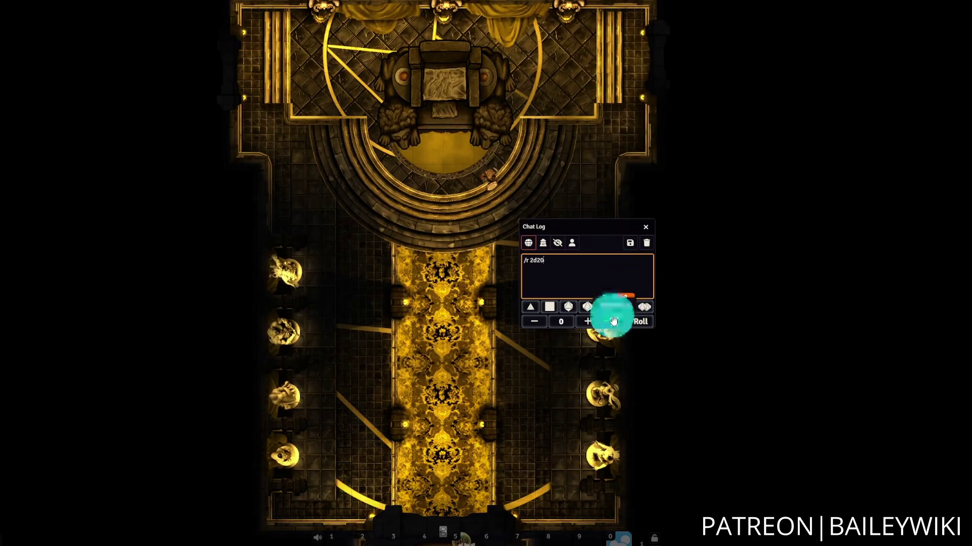
left_click(613, 318)
left_click(640, 322)
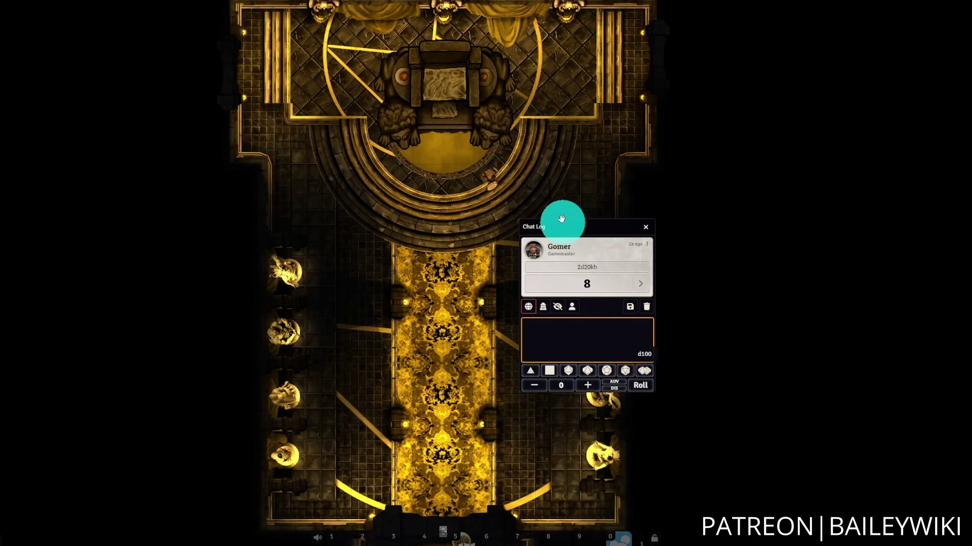
left_click(565, 342)
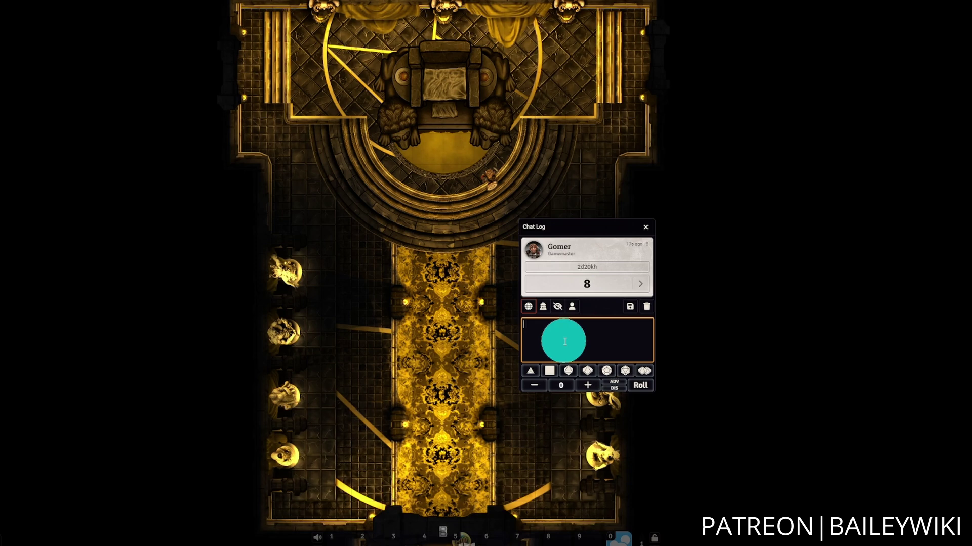
left_click(625, 370)
left_click(625, 371)
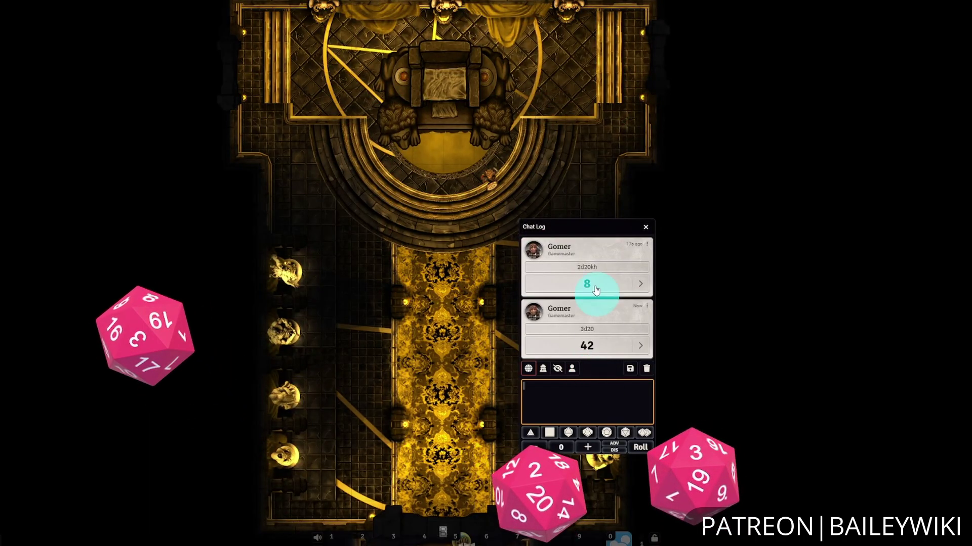
Build a 1d8 roll with a +2 modifier from the dice tray
left_click_drag(578, 227, 582, 141)
left_click(569, 342)
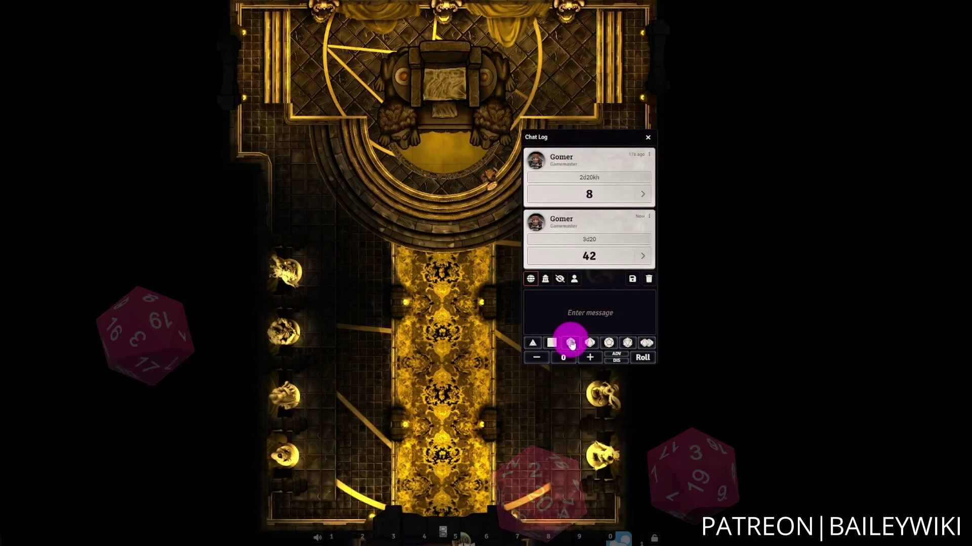
left_click(590, 358)
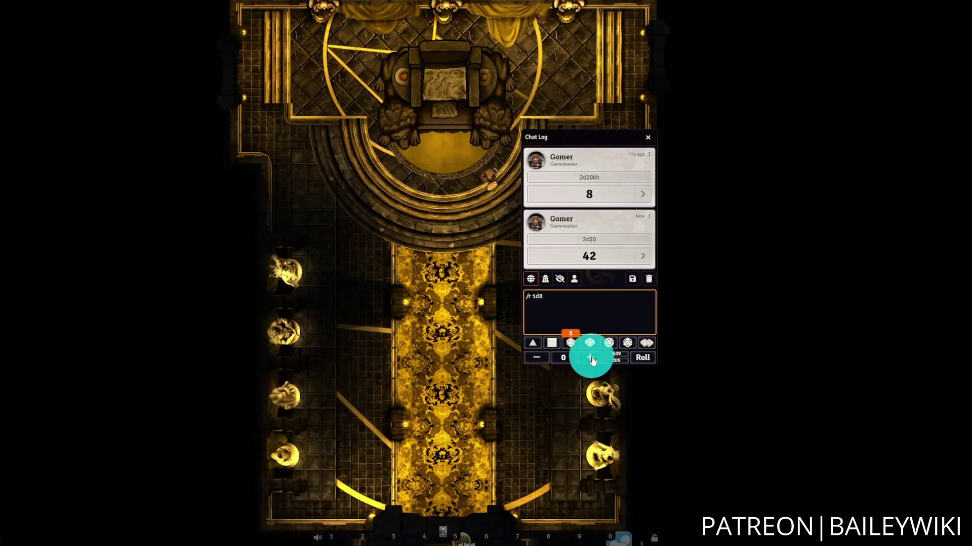
left_click(591, 359)
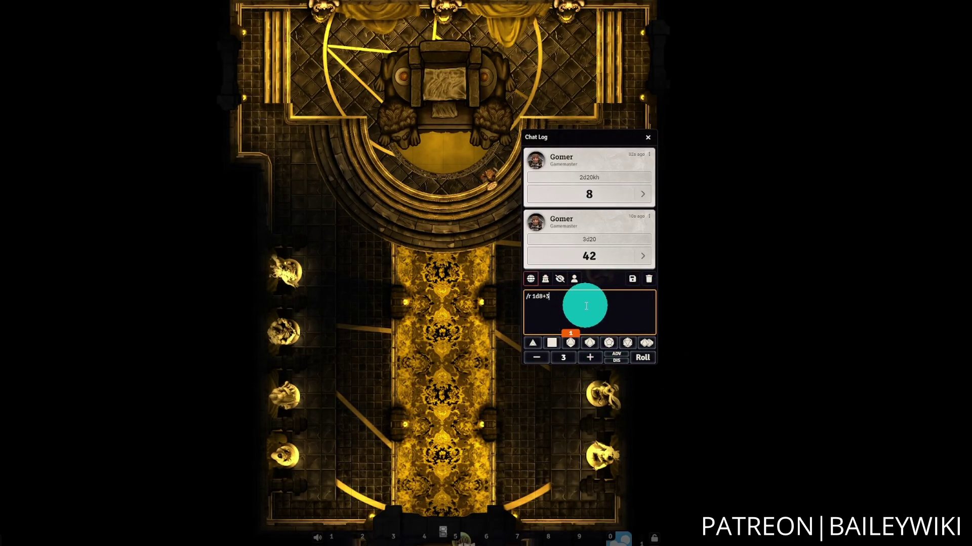
left_click(538, 359)
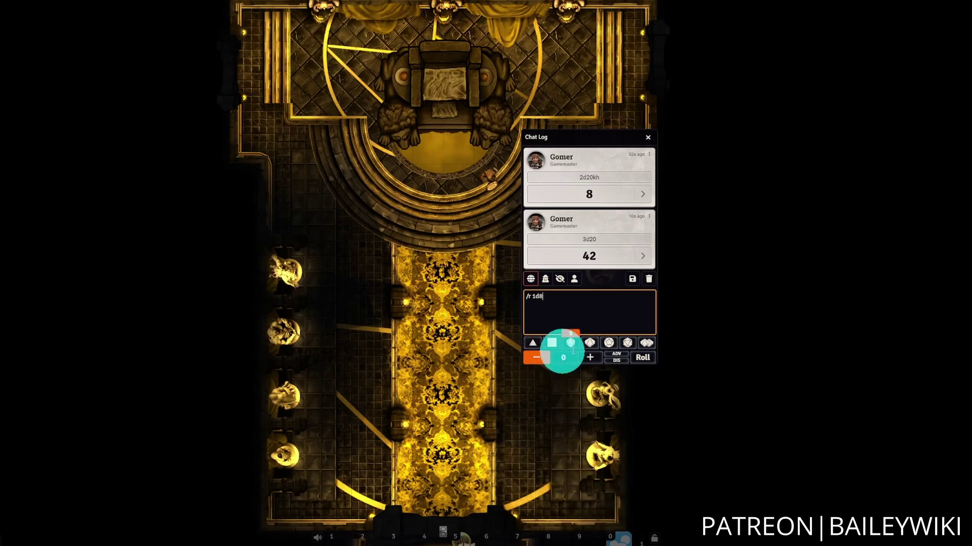
left_click(586, 311)
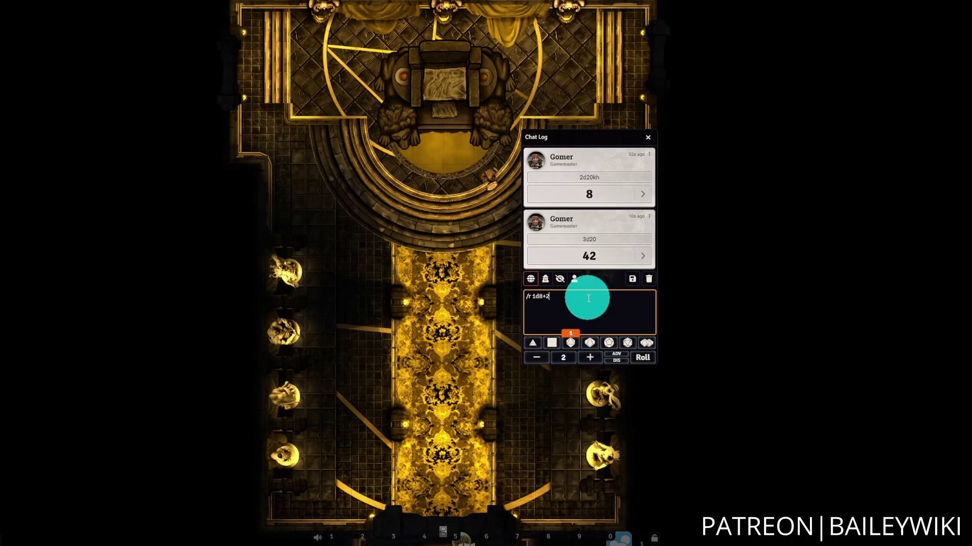
type("+")
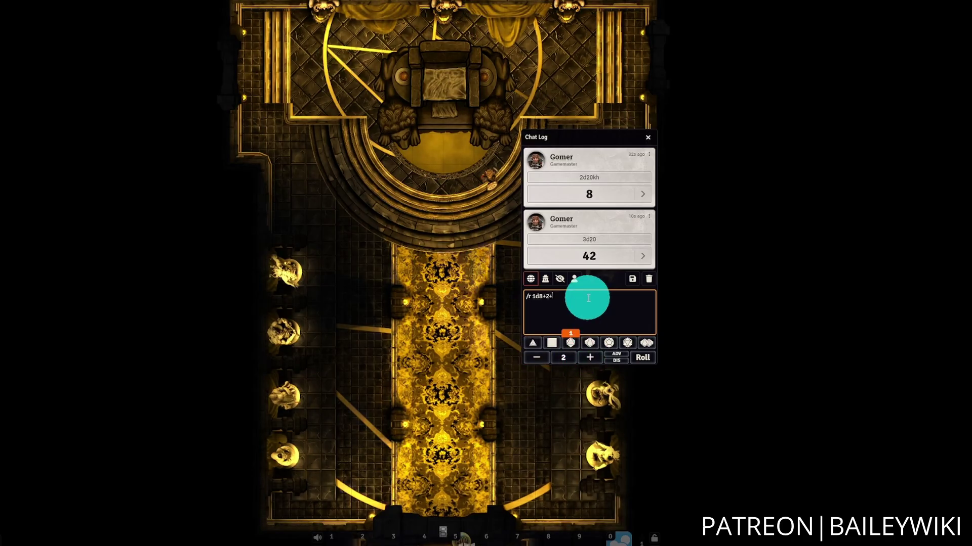
type("@abil")
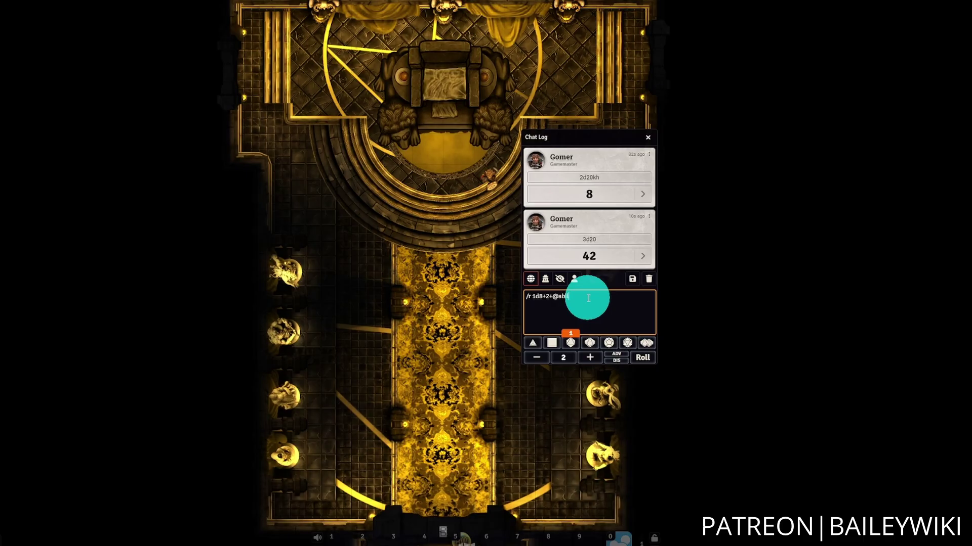
type("ities.int")
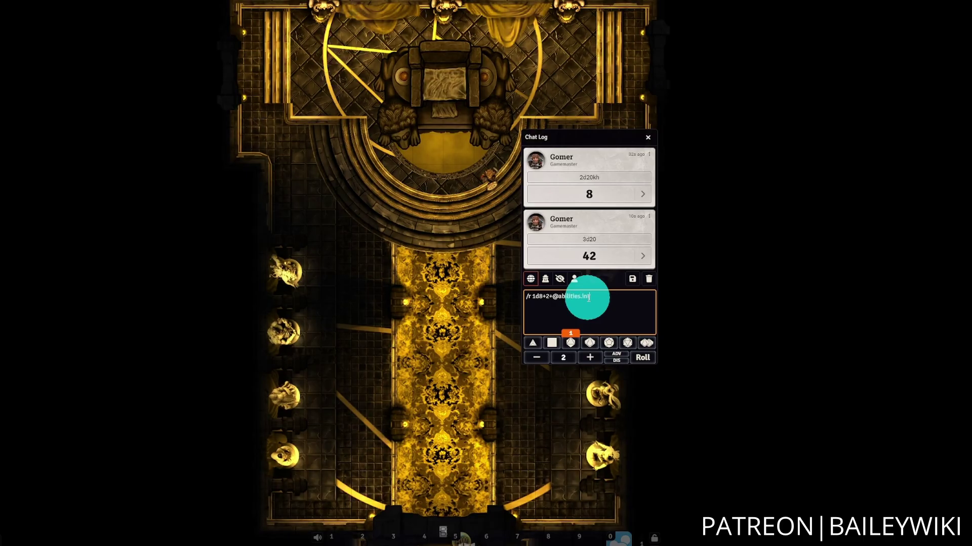
type(".mod")
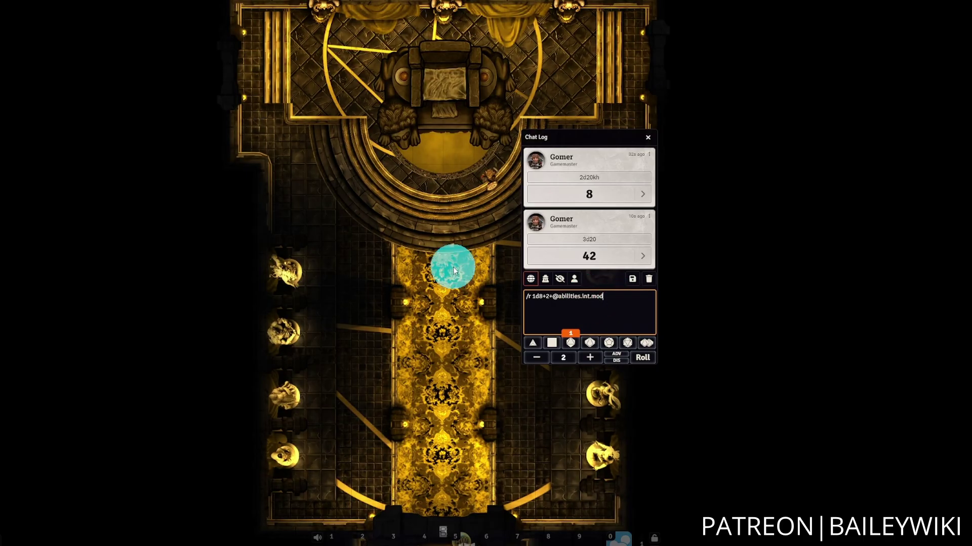
left_click(494, 182)
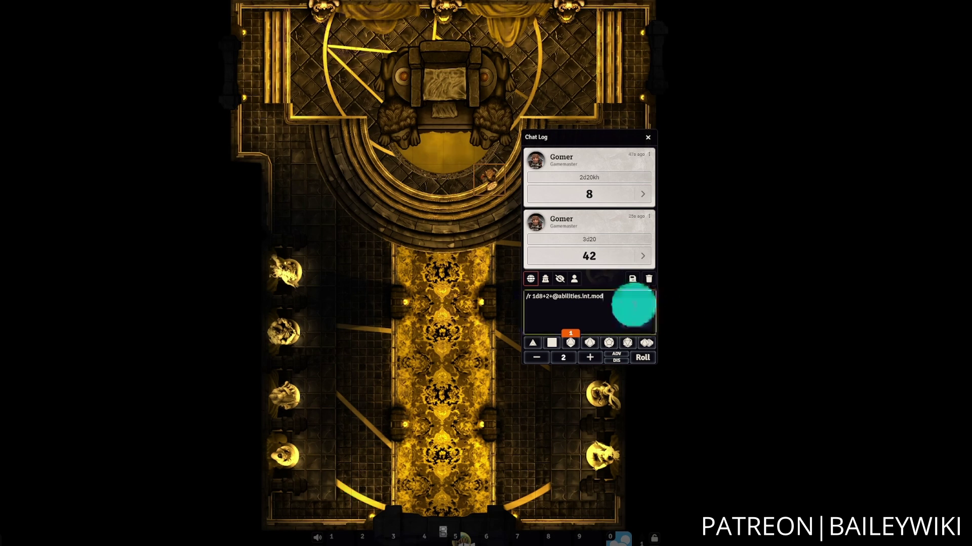
key("Return")
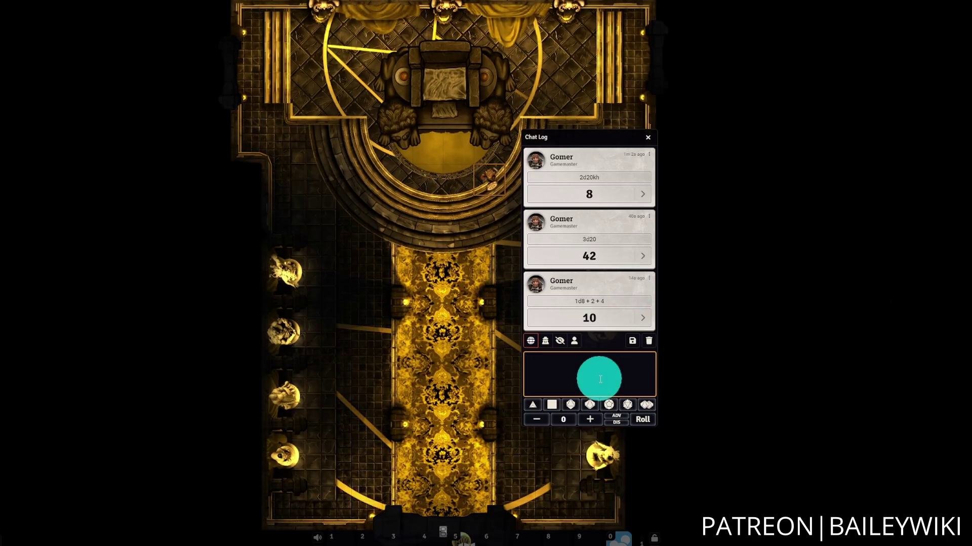
left_click(600, 379)
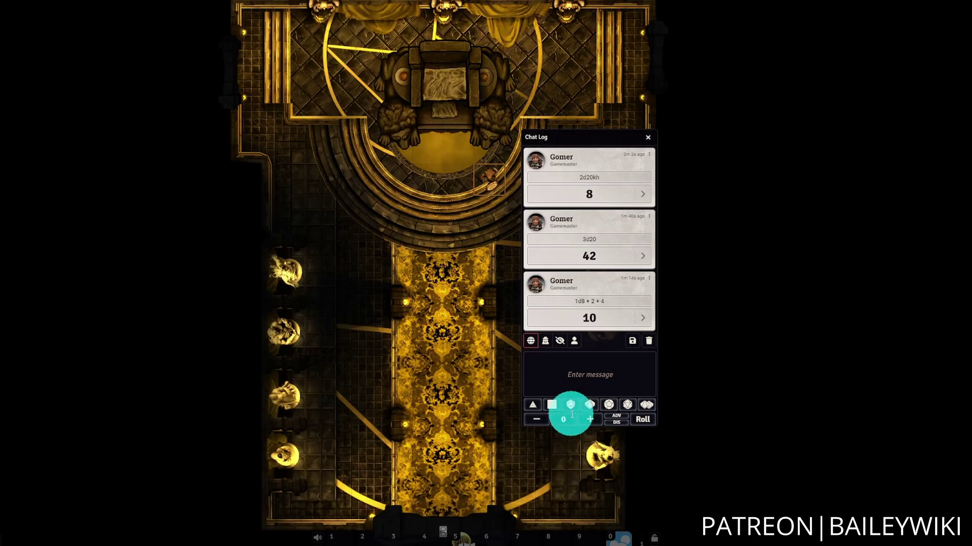
left_click(602, 369)
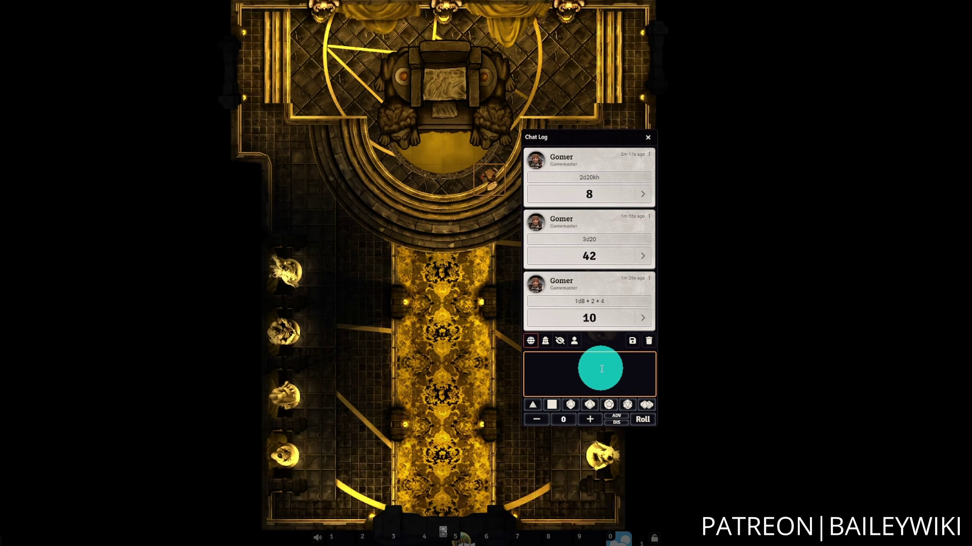
left_click(567, 411)
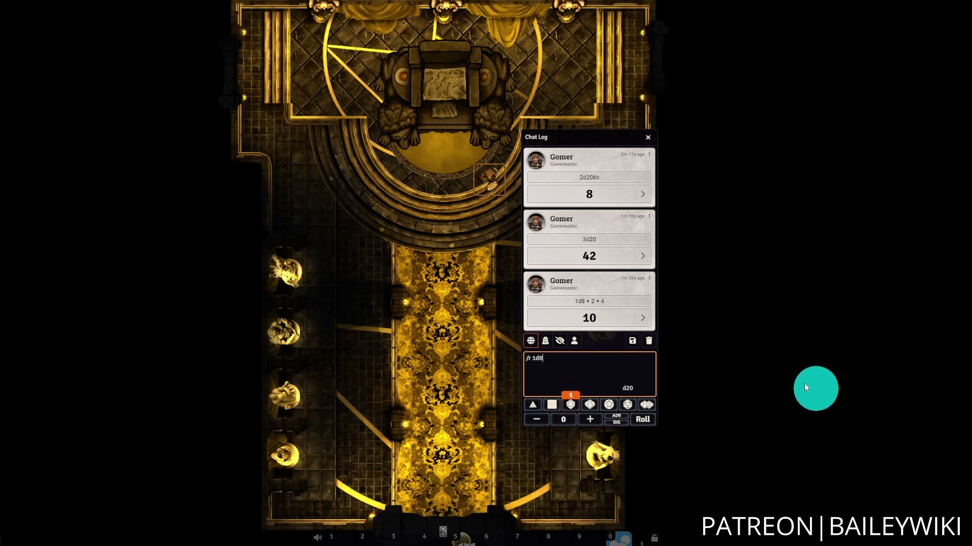
left_click_drag(639, 361, 501, 369)
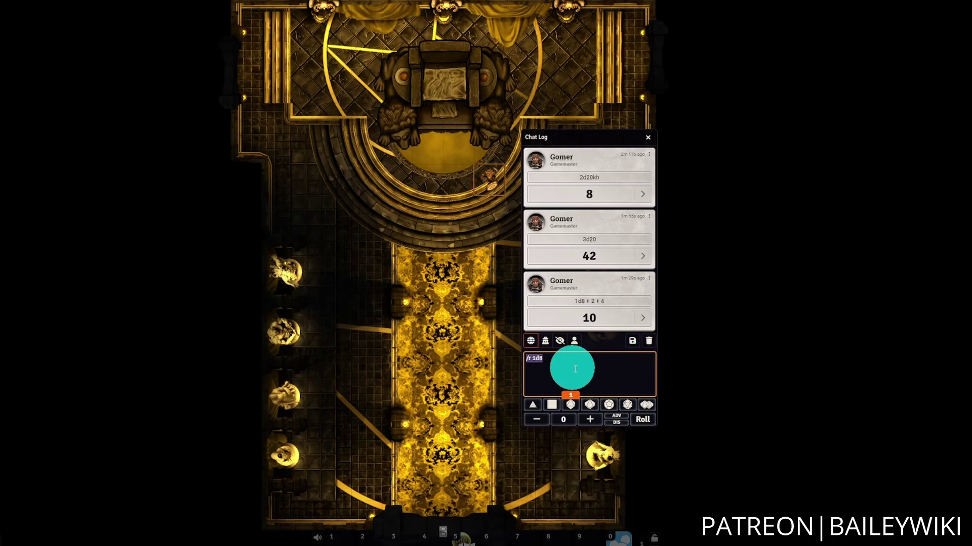
key("BackSpace")
left_click_drag(574, 407, 612, 371)
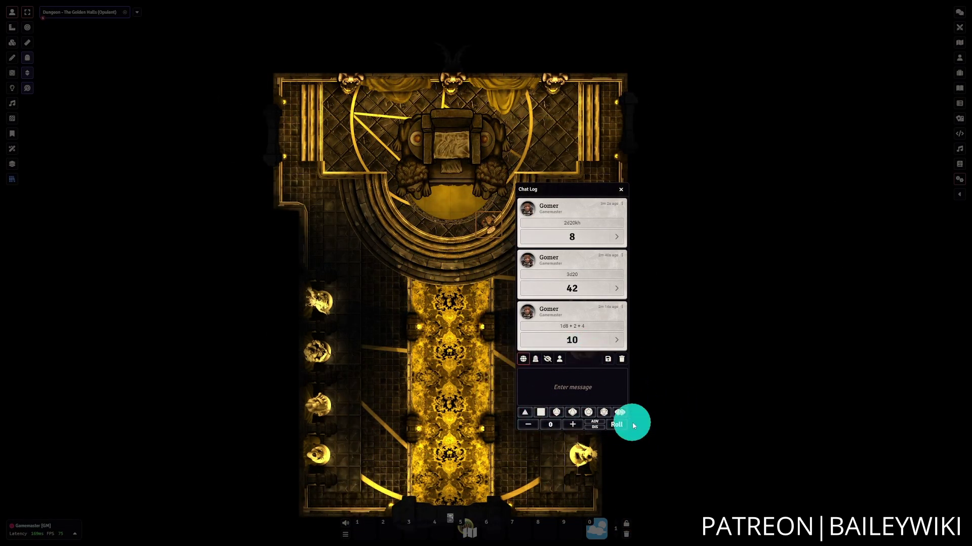
Set the Dice Tray Popout Button setting to Token Controls
left_click(958, 181)
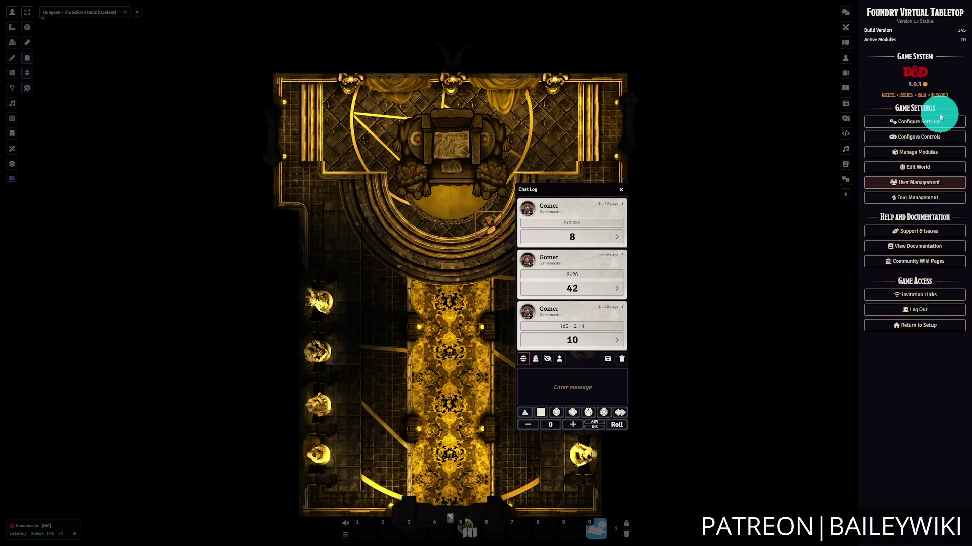
left_click(940, 121)
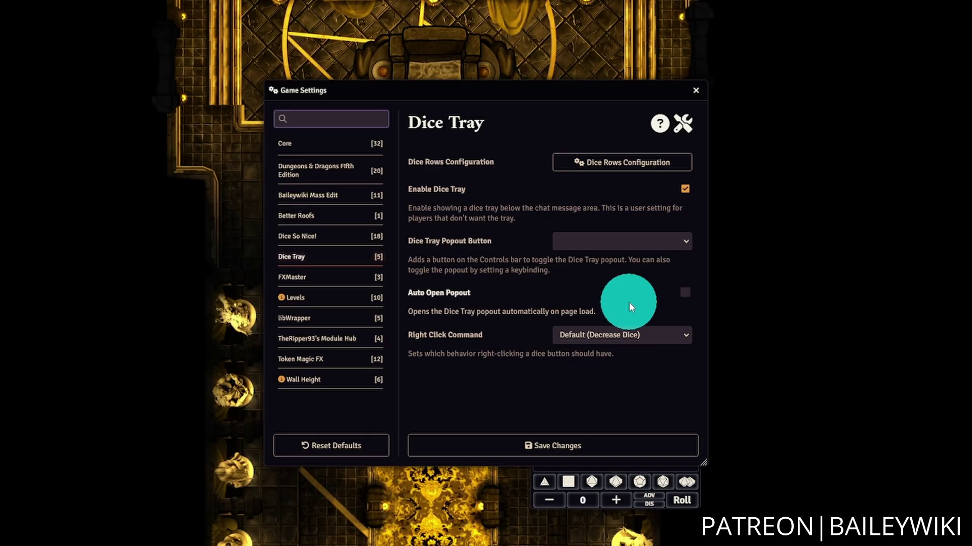
left_click(676, 242)
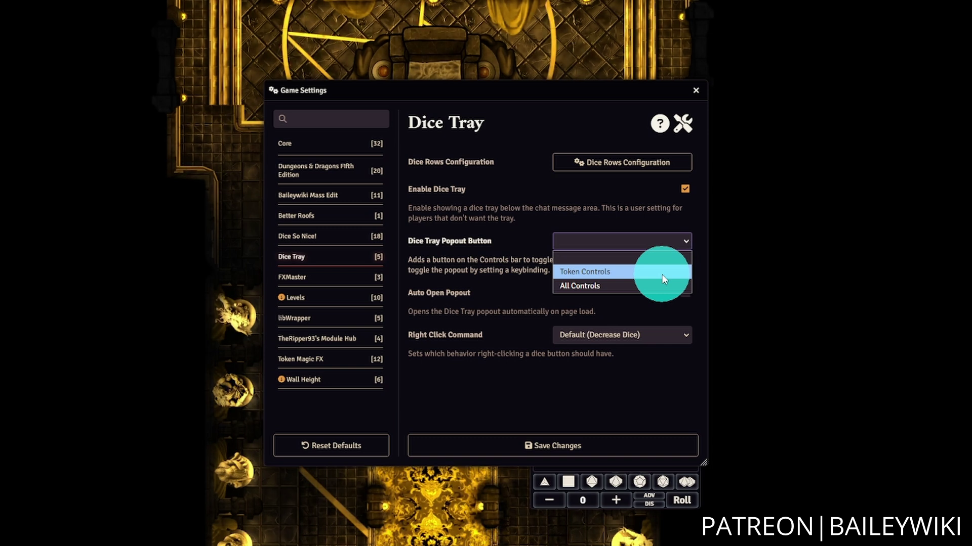
left_click(663, 280)
left_click(629, 241)
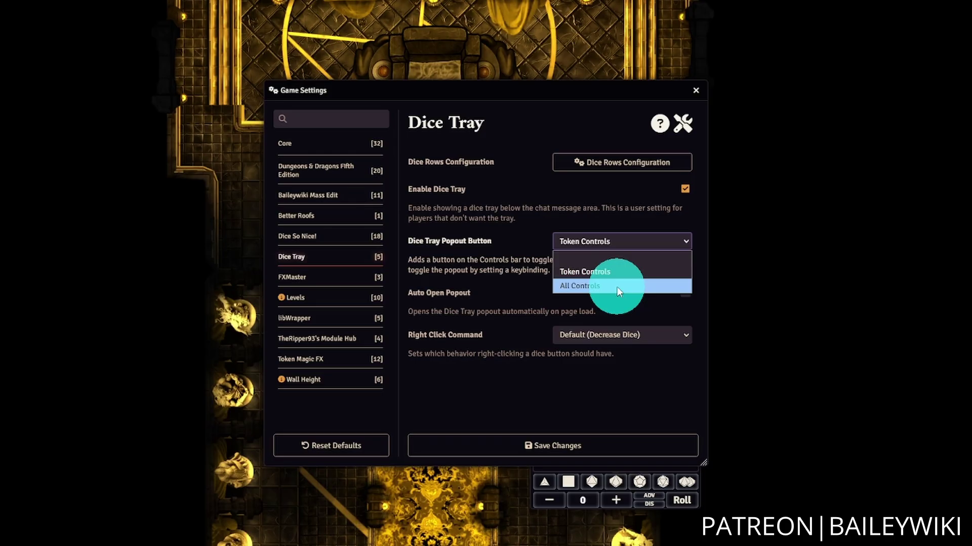
left_click(612, 272)
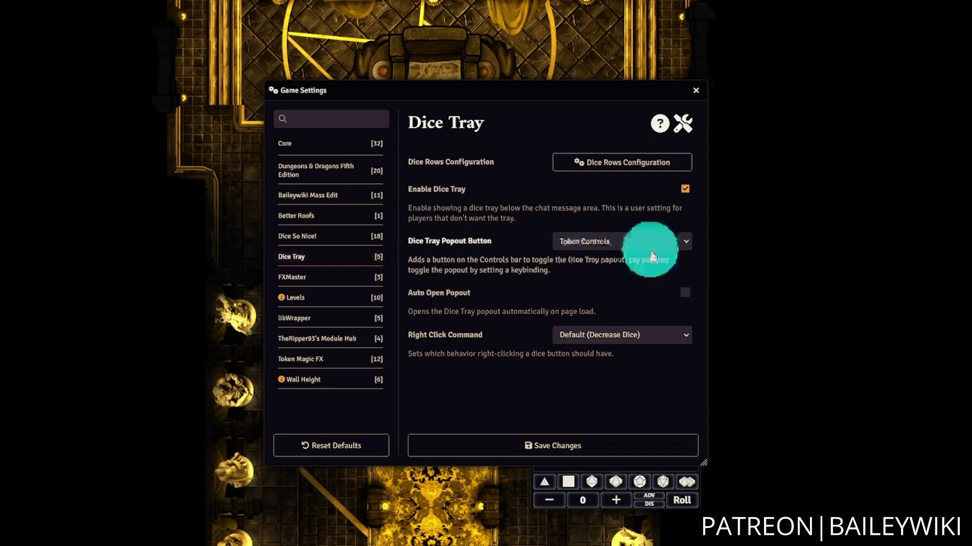
left_click(659, 243)
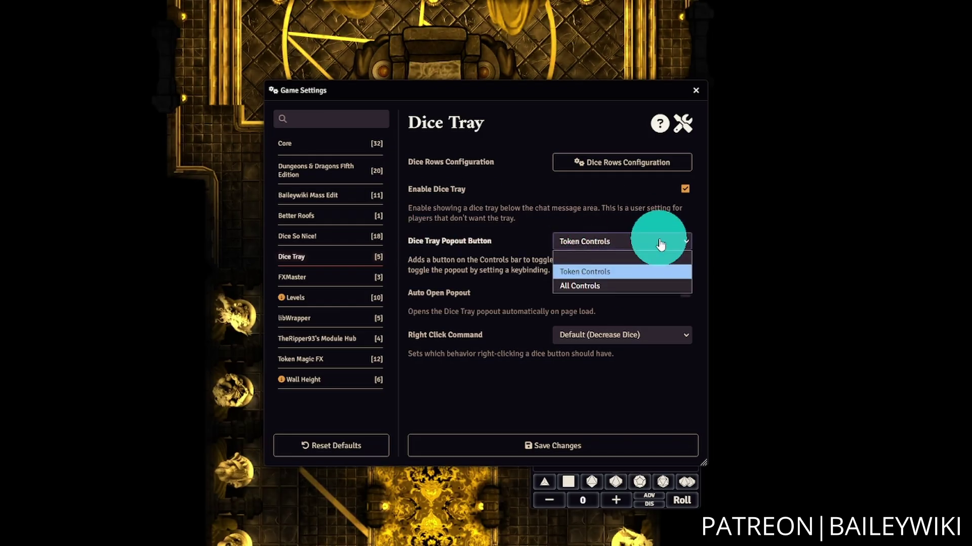
left_click(618, 271)
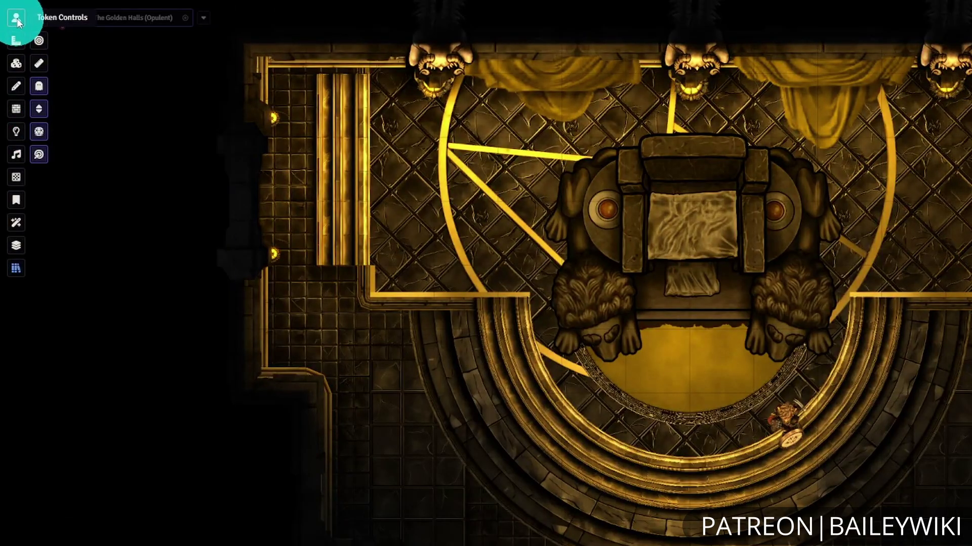
Open the Dice Tray popout, add a d10, d8 and d6, then remove all three
left_click(42, 139)
left_click(239, 60)
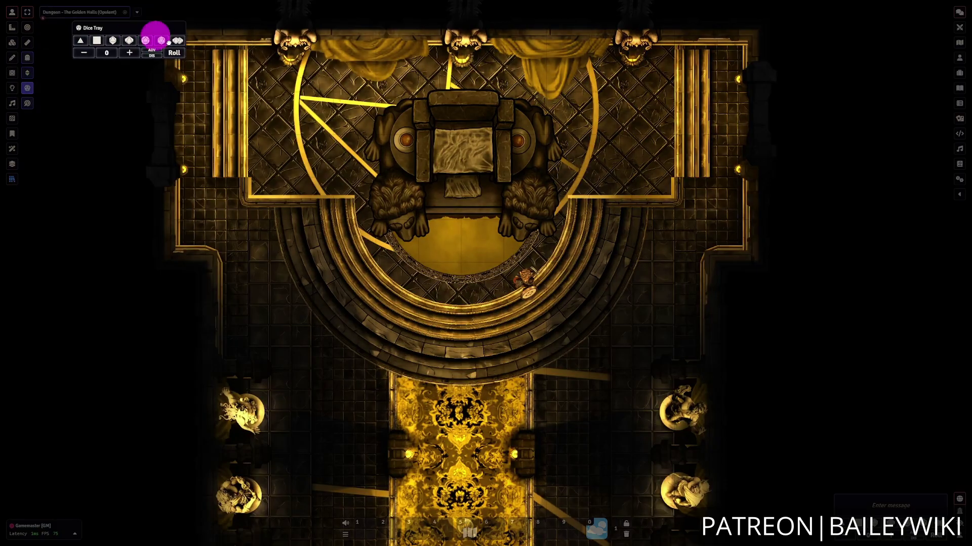
left_click(186, 87)
left_click(172, 65)
left_click(157, 64)
left_click(140, 64)
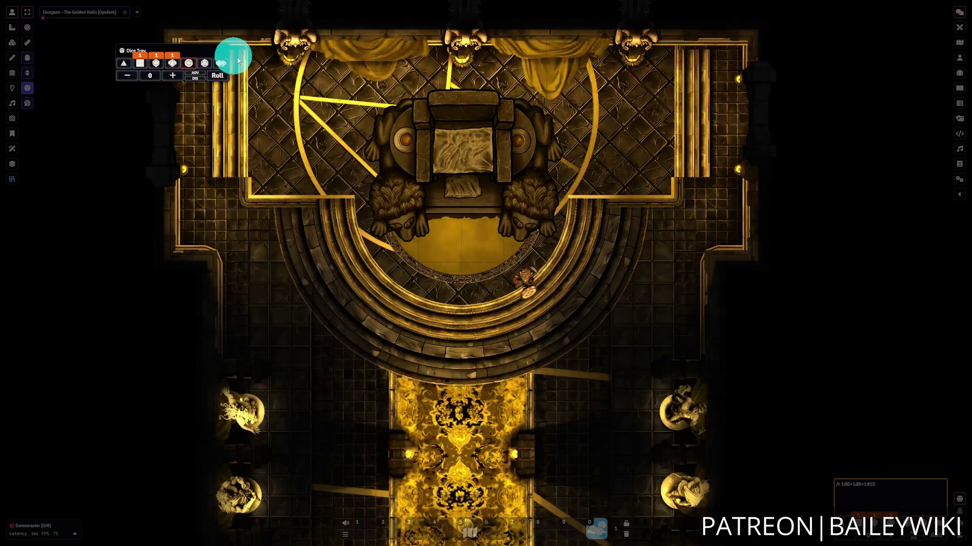
right_click(172, 64)
right_click(156, 64)
right_click(140, 63)
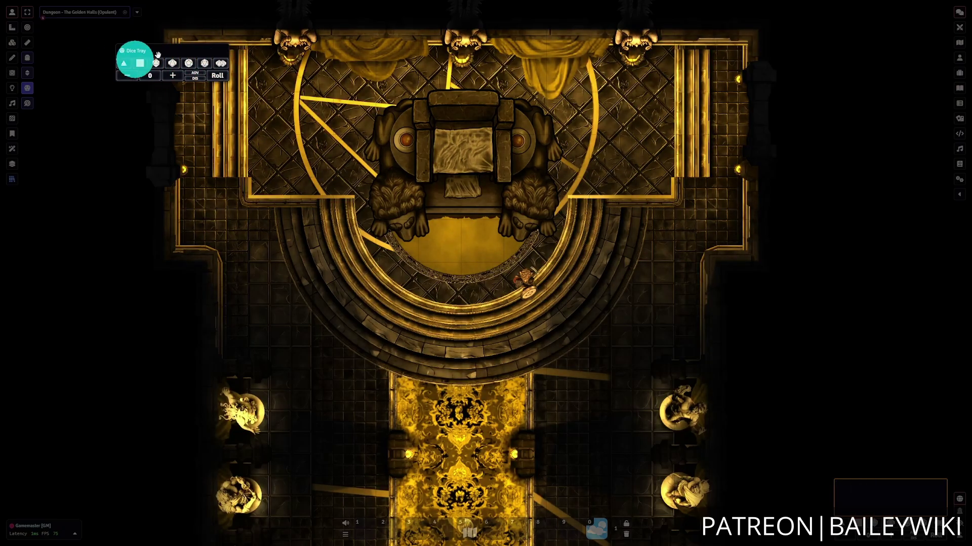
Move the Dice Tray popout to the lower-left of the screen
mouse_move(180, 48)
left_mouse_down()
mouse_move(123, 33)
mouse_move(169, 206)
mouse_move(92, 295)
mouse_move(156, 503)
mouse_move(143, 494)
mouse_move(135, 503)
mouse_move(107, 414)
left_mouse_up()
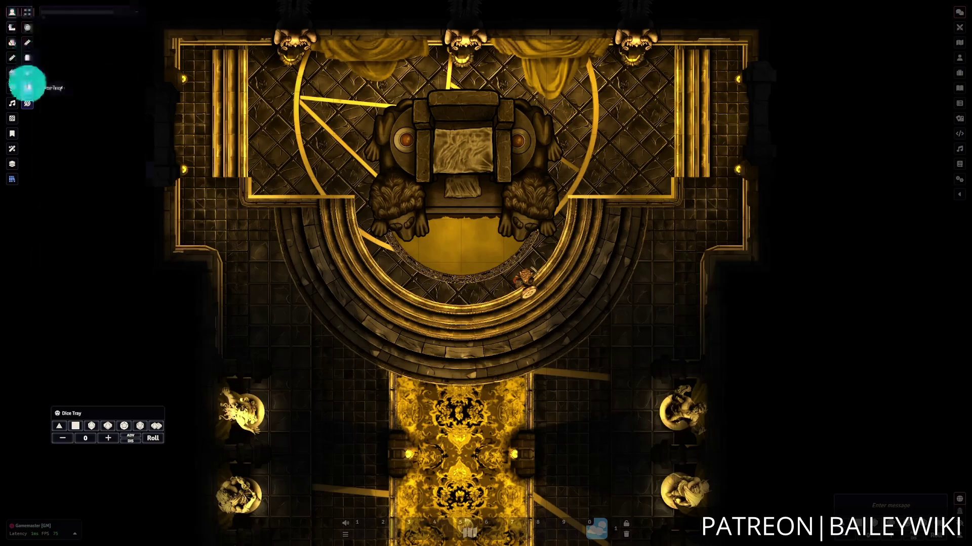
left_click(109, 427)
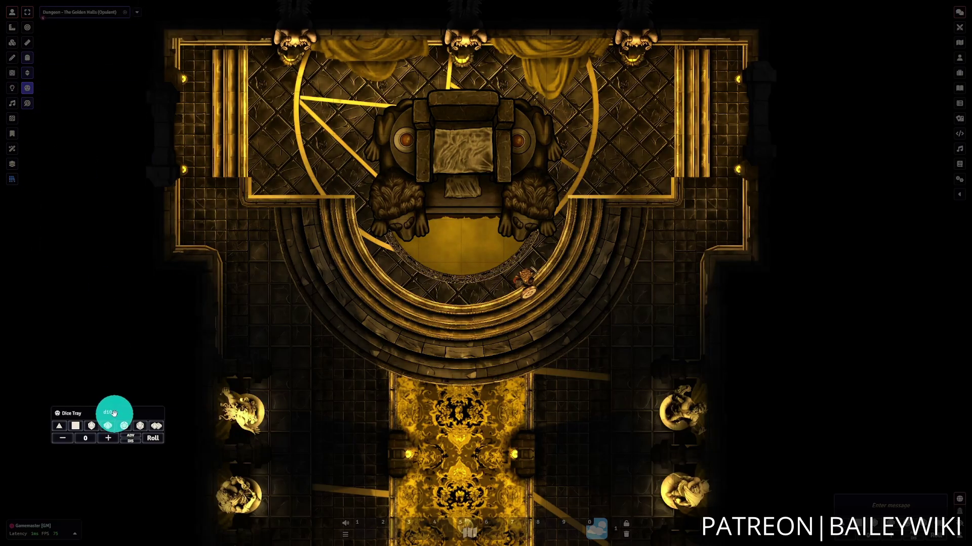
left_click(78, 457)
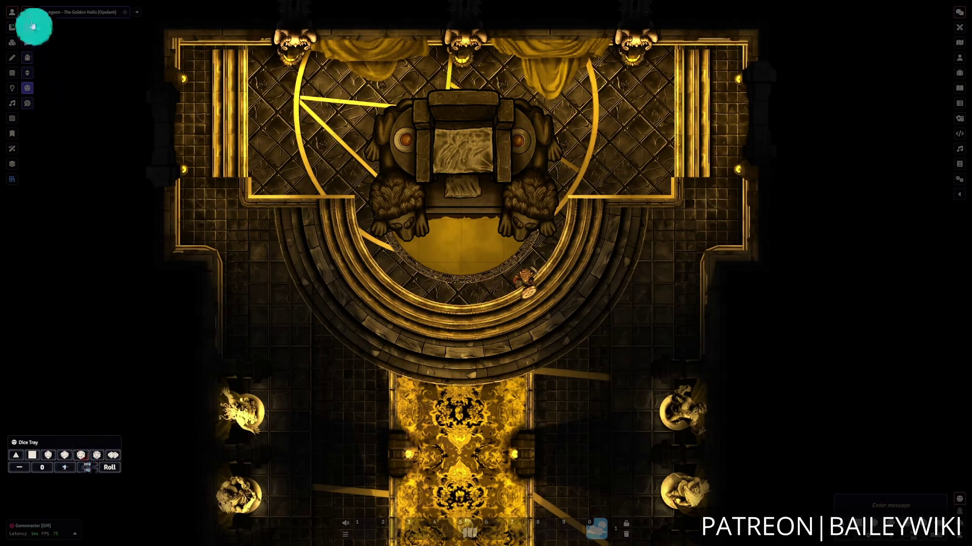
left_click(28, 89)
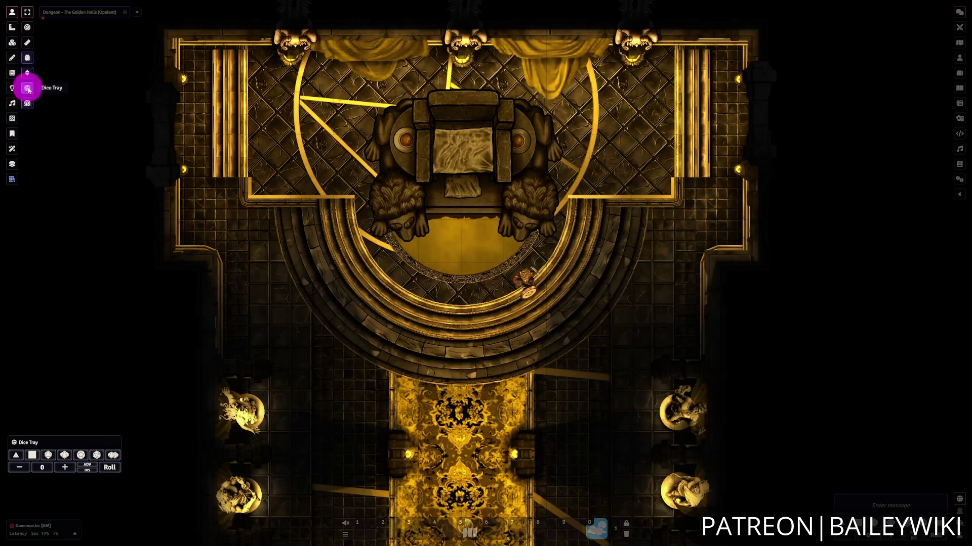
Set the Dice Tray Right Click Command to 'Roll One Dice' and save
left_click(959, 185)
left_click(947, 208)
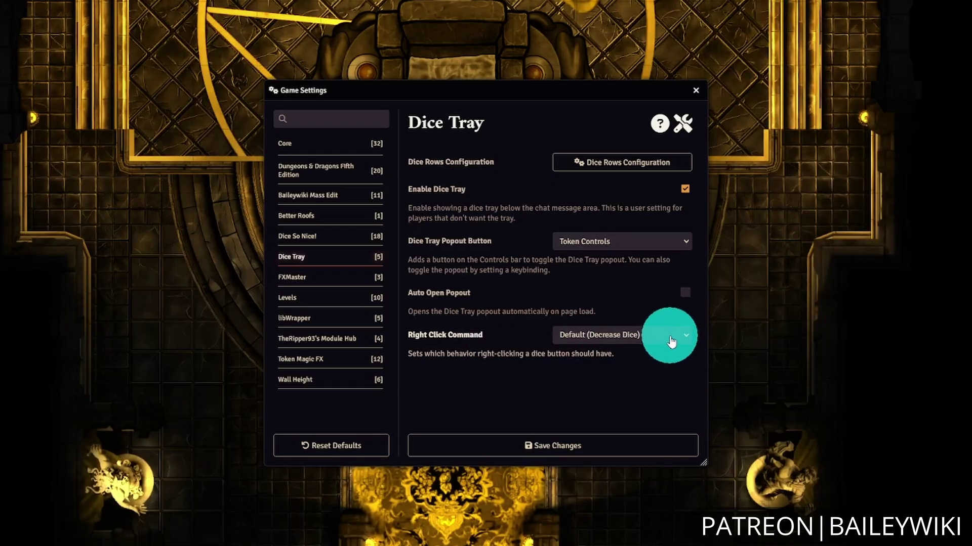
left_click(671, 342)
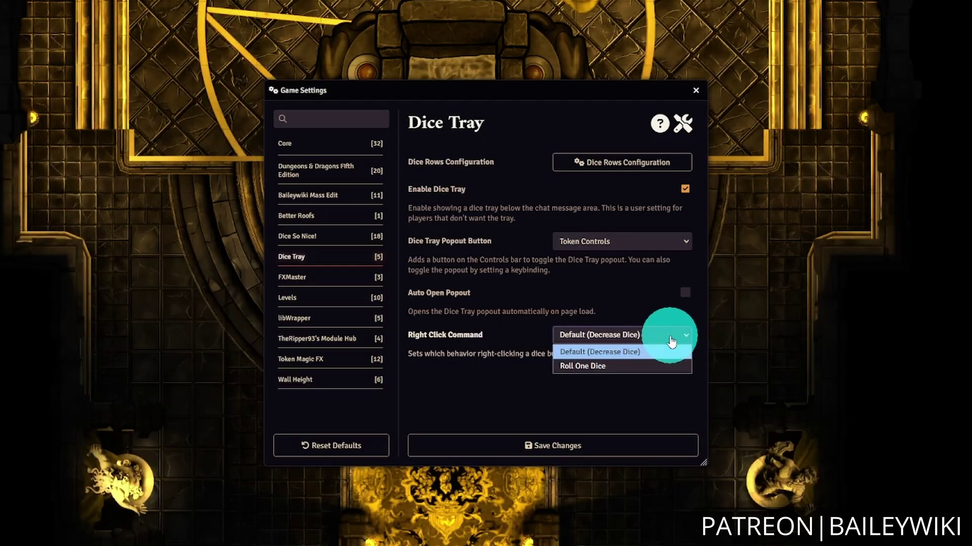
left_click(650, 366)
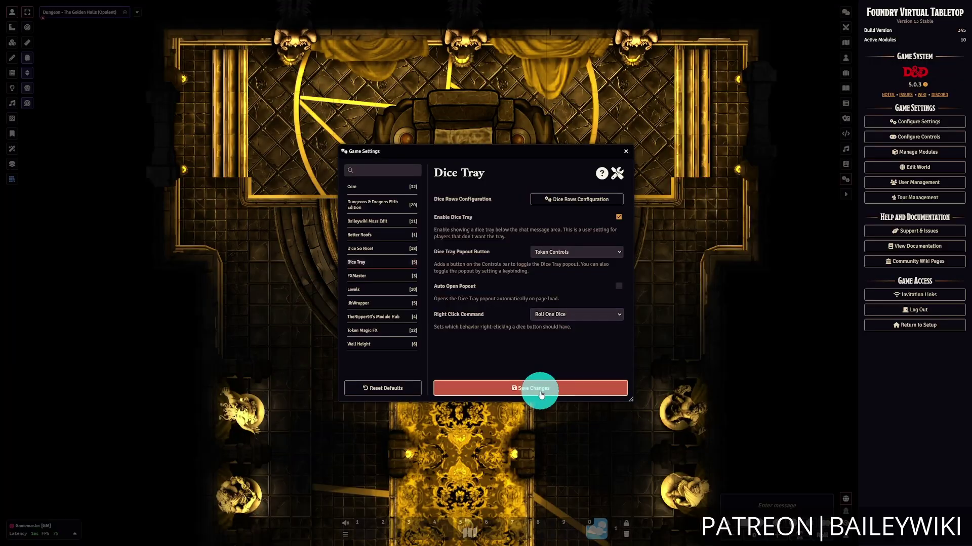
left_click(567, 448)
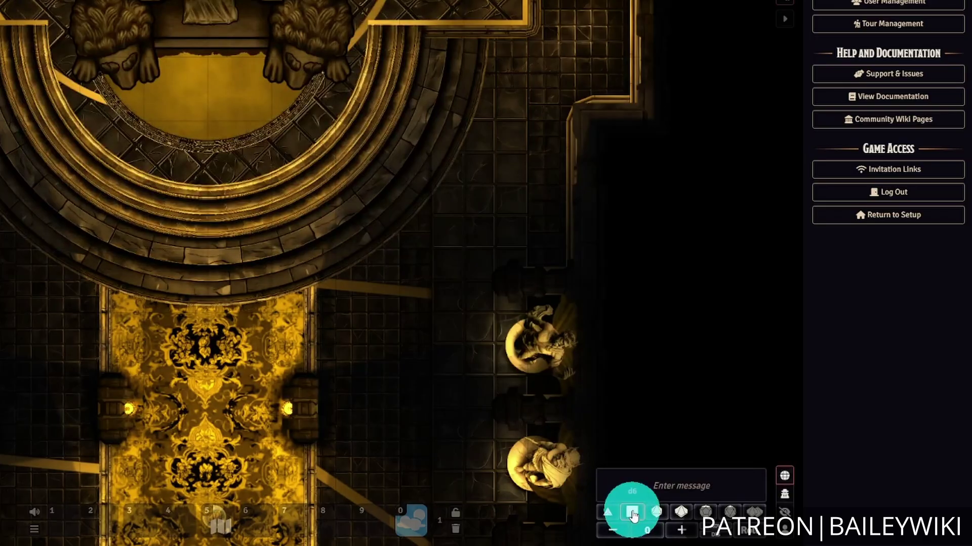
Roll a single d6 and a single d10 from the tray, then send '/r 1d12' in chat
left_click(632, 513)
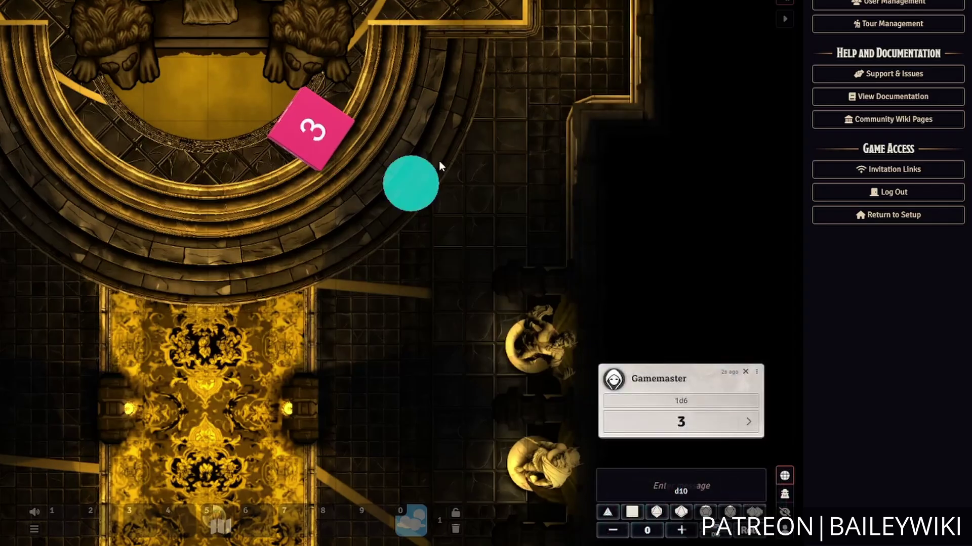
left_click(684, 516)
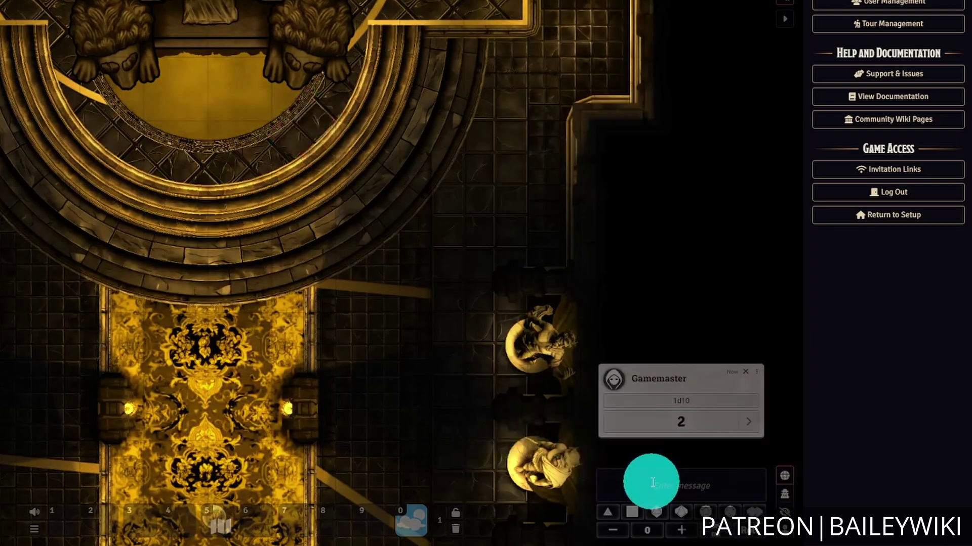
left_click(714, 481)
type("/r 1d12")
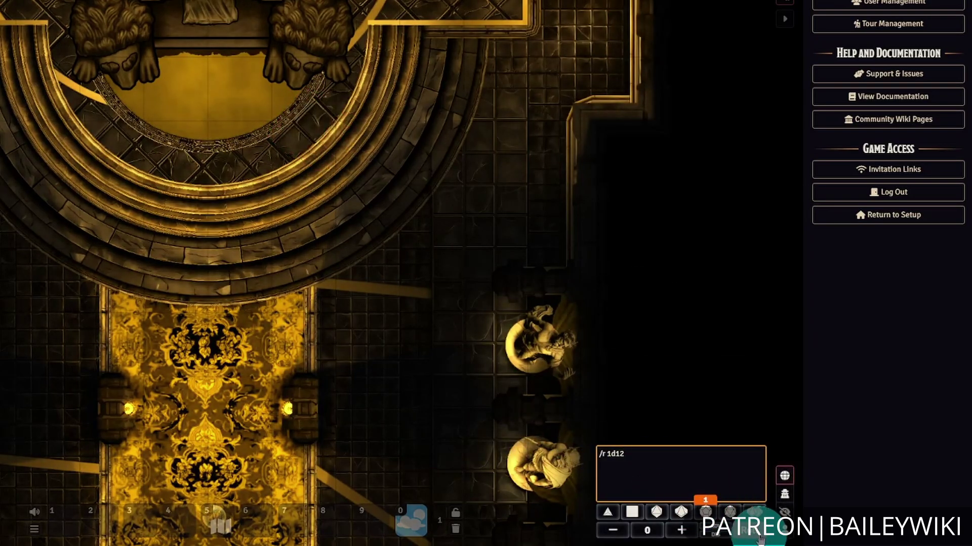
key("Return")
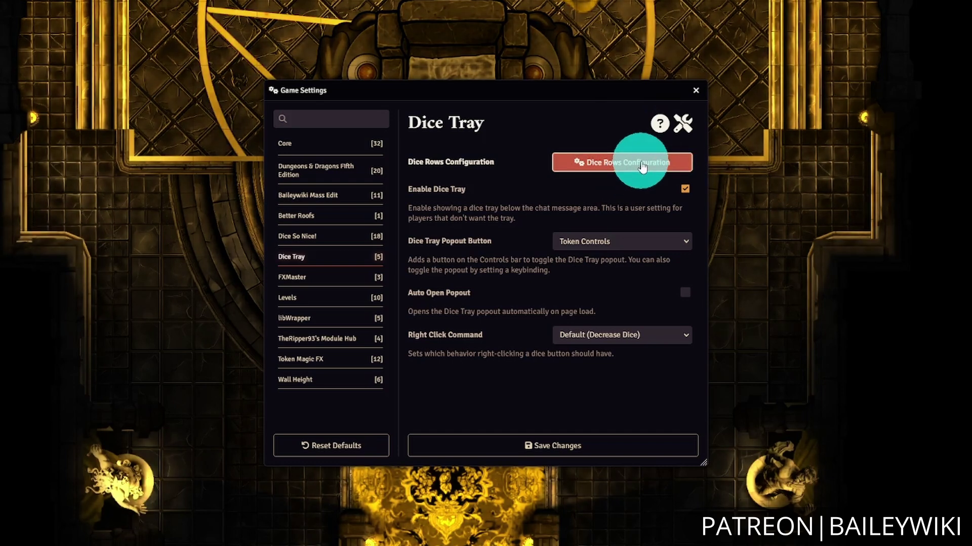
Open Dice Rows Configuration and preview Compact Mode and a hidden number input
left_click(628, 175)
left_click_drag(501, 144, 523, 133)
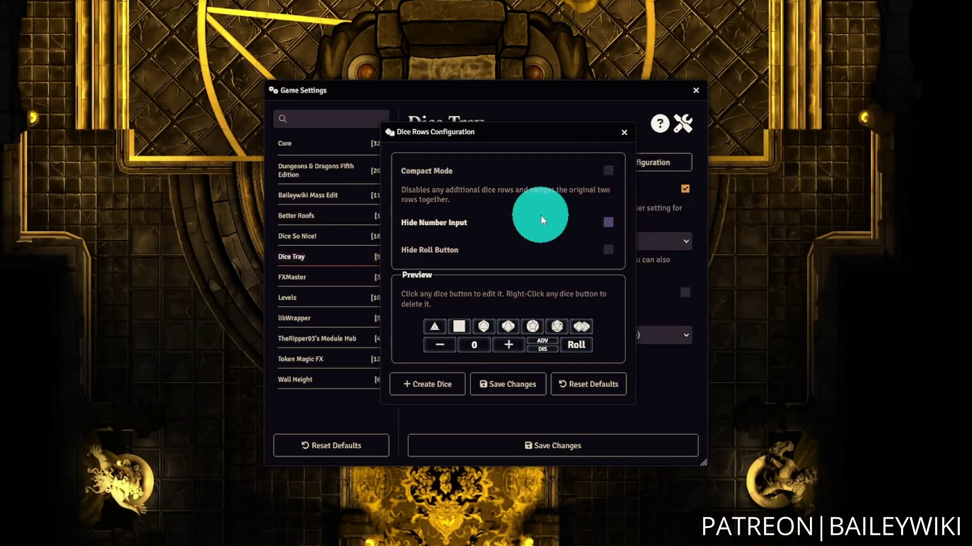
left_click(609, 172)
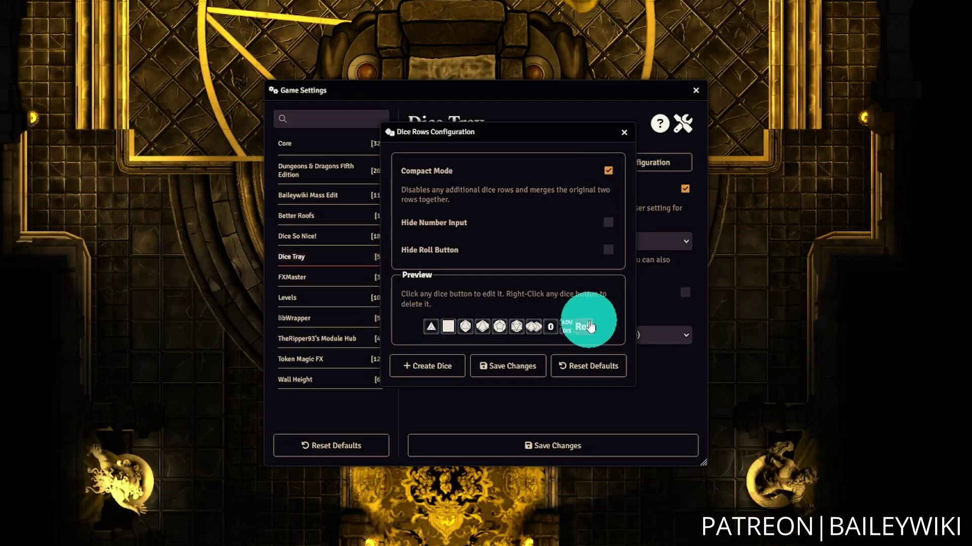
left_click(608, 172)
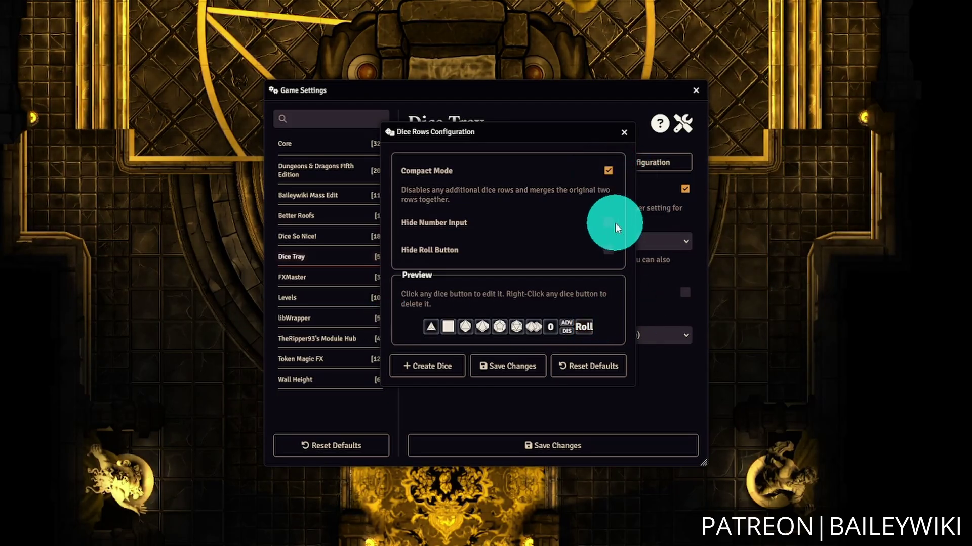
left_click(609, 225)
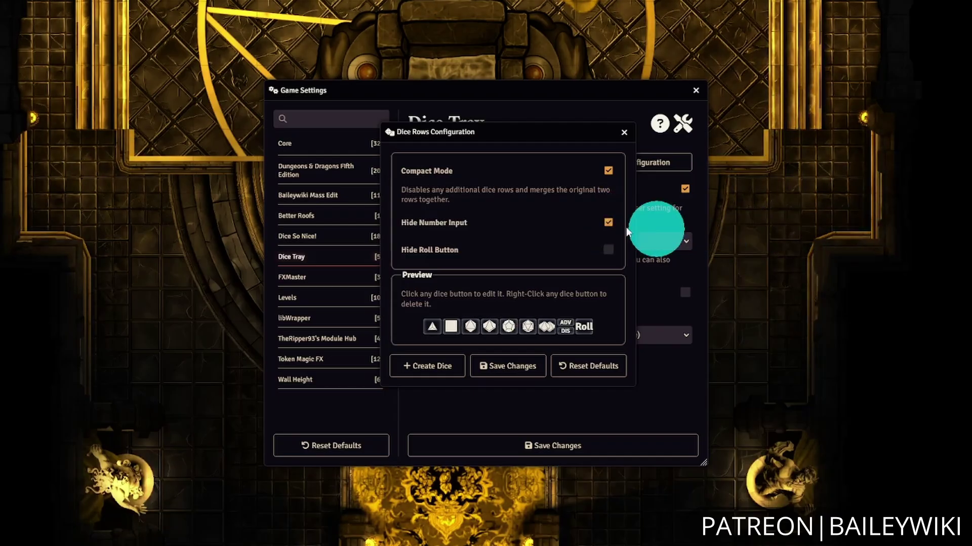
left_click(608, 223)
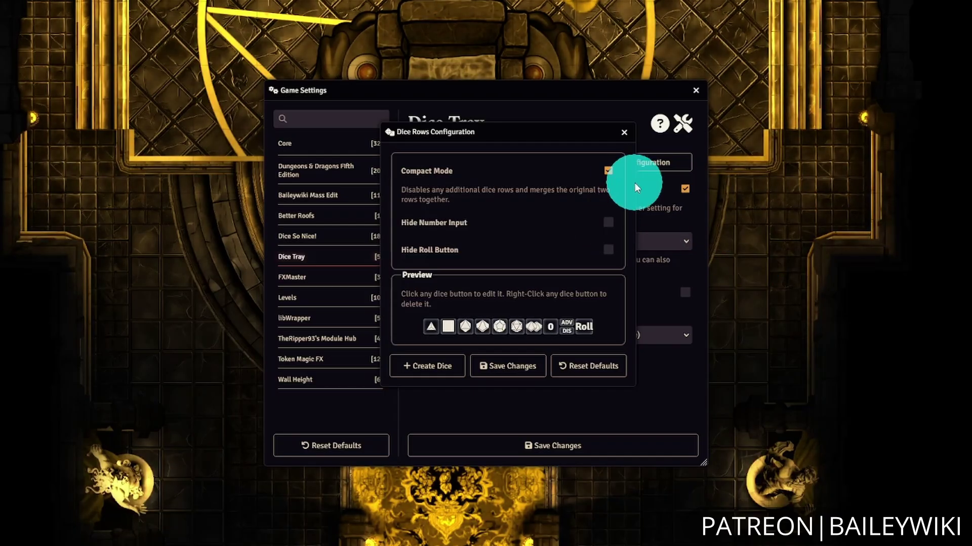
Turn Compact Mode off and preview hiding the number input and Roll button, then show the Roll button again
left_click(609, 172)
left_click(609, 225)
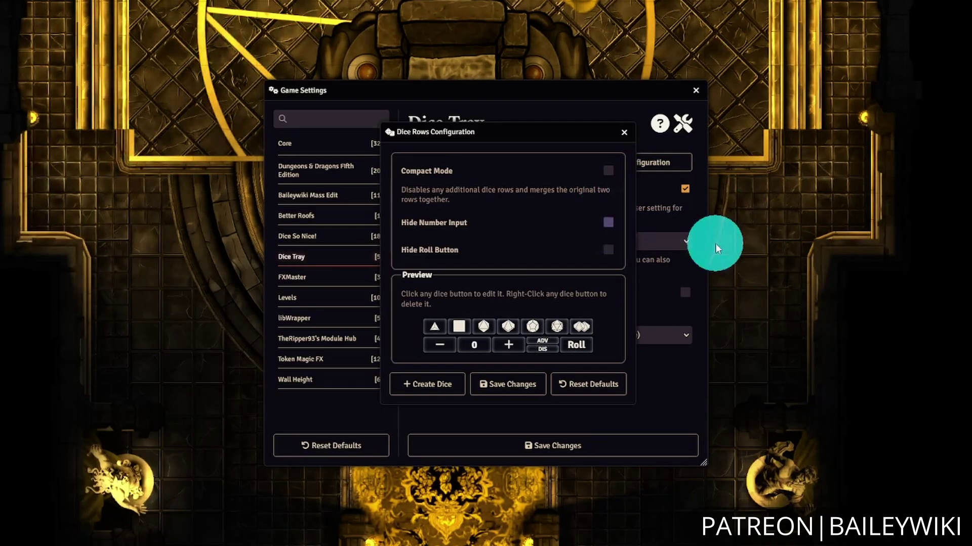
left_click(621, 250)
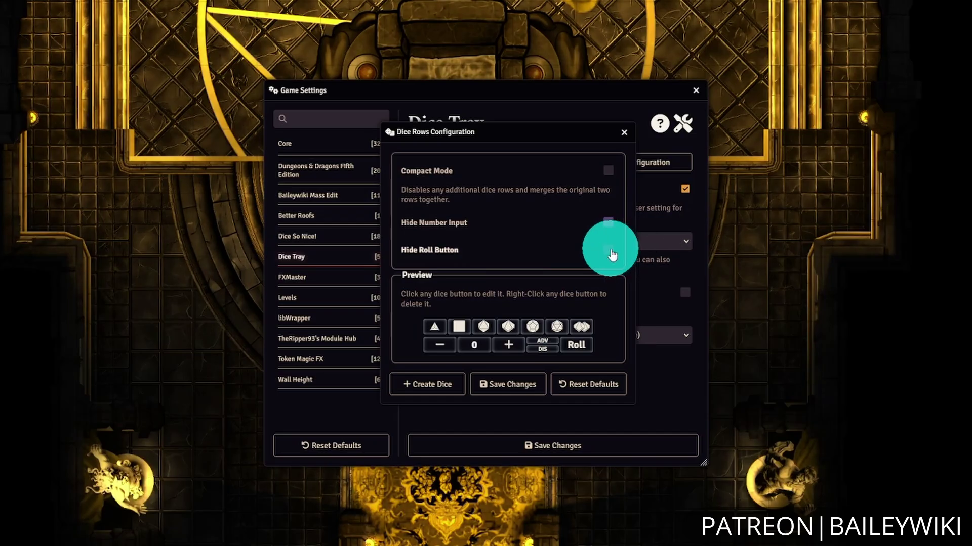
left_click(609, 250)
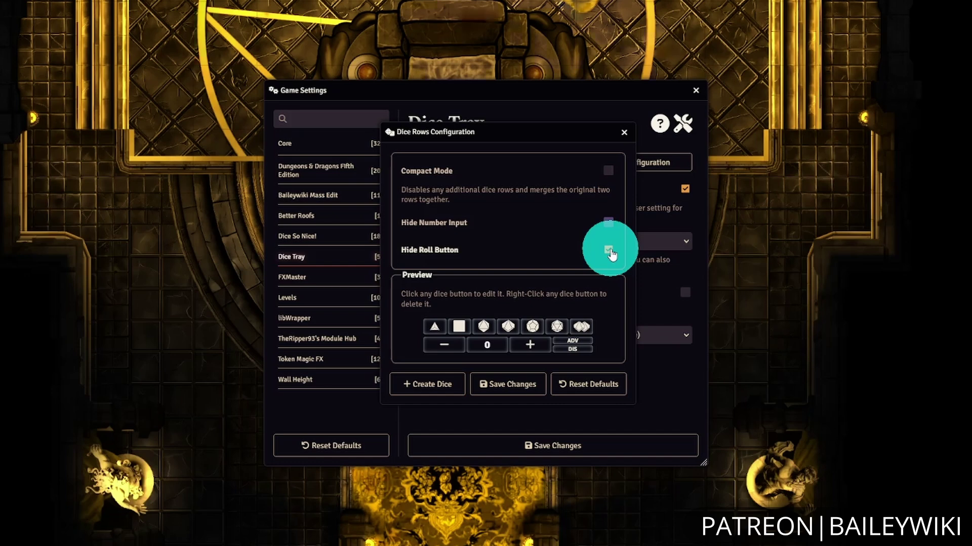
left_click(608, 250)
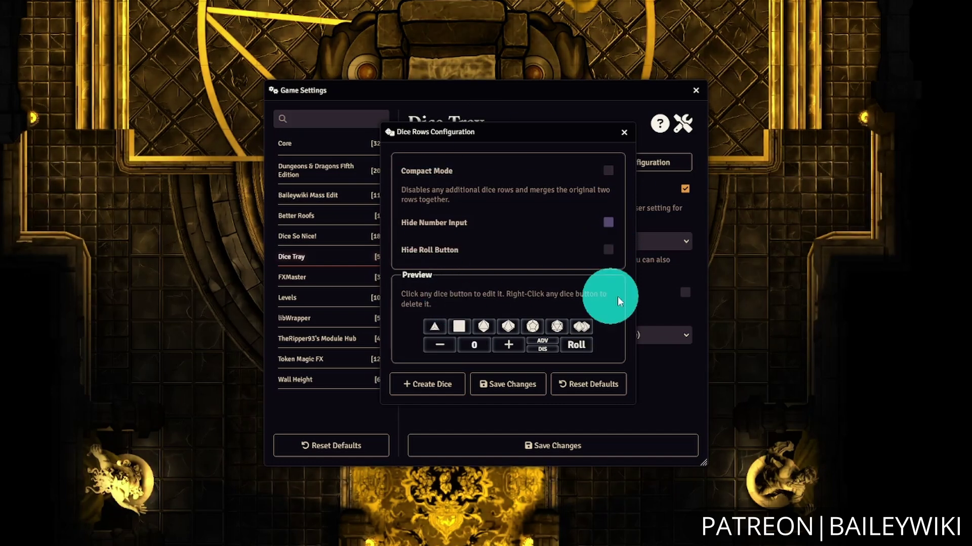